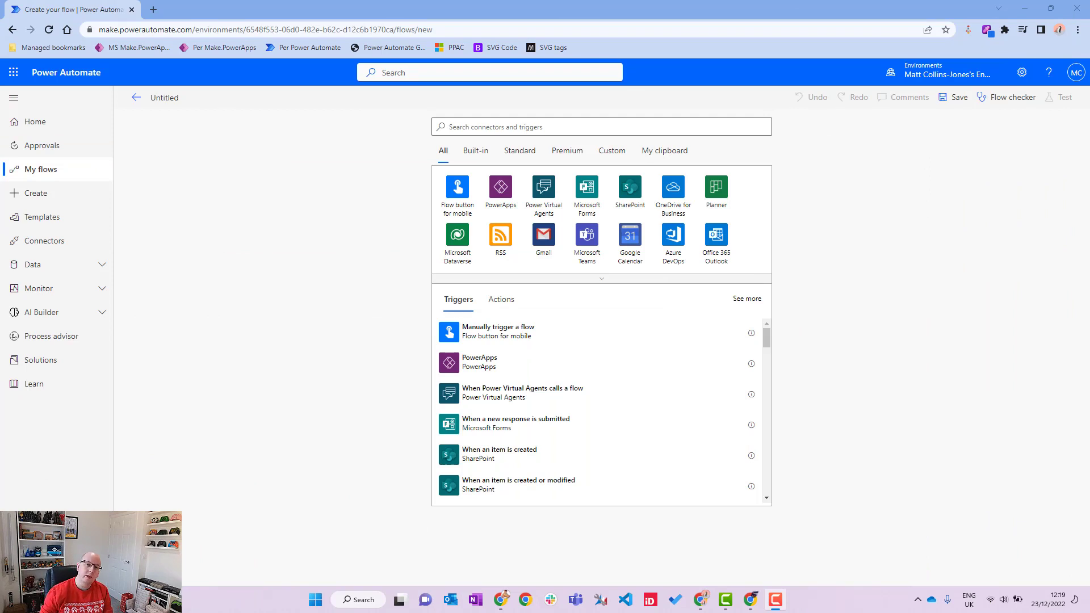
Step: Add a text input to the manual trigger with the description 2022-12-23
left_click(540, 344)
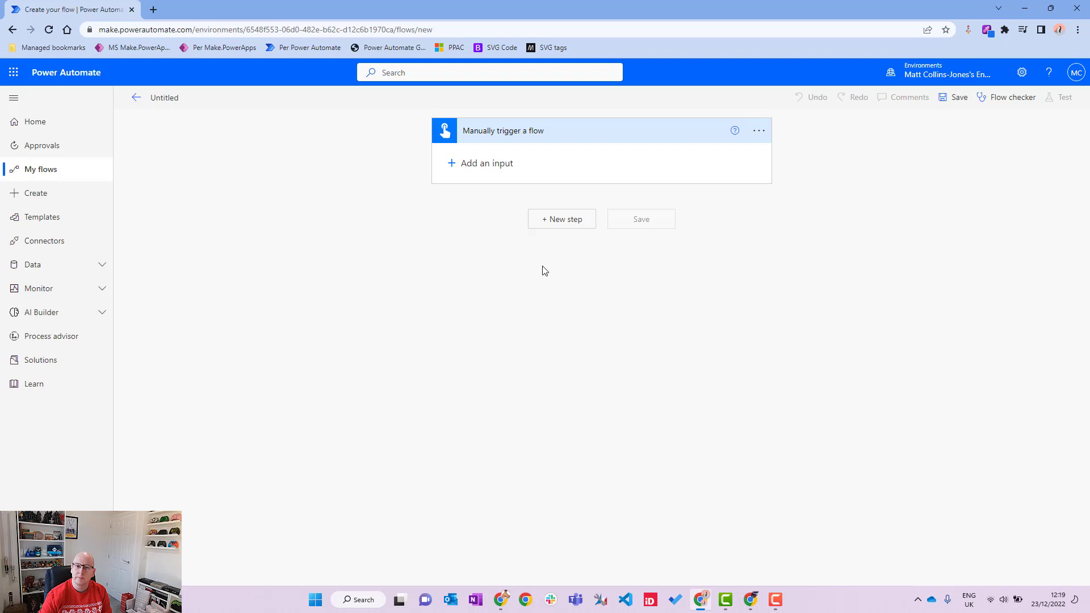
left_click(493, 163)
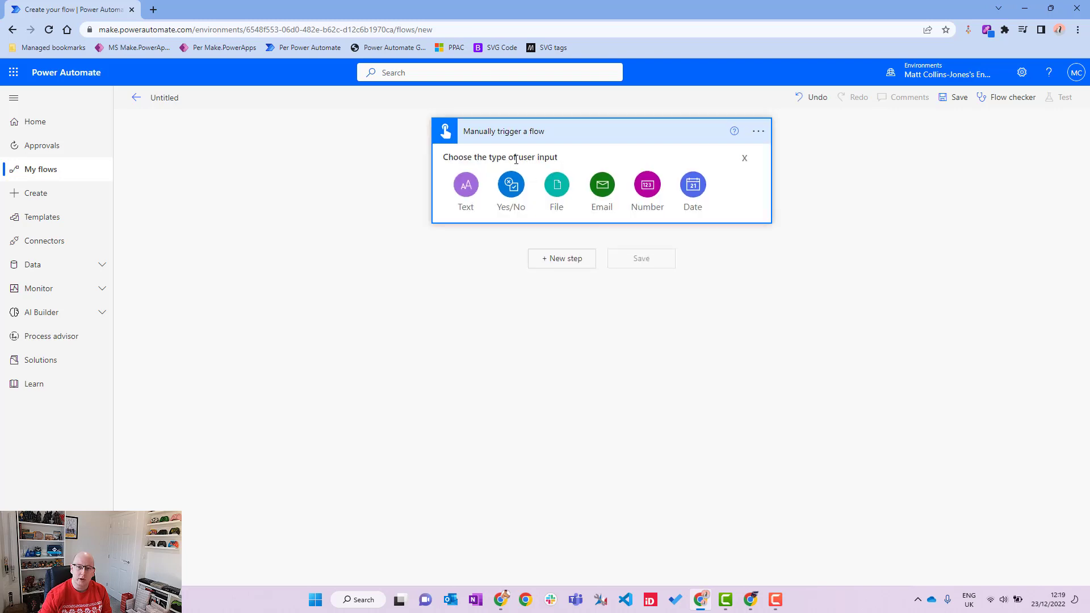
left_click(463, 188)
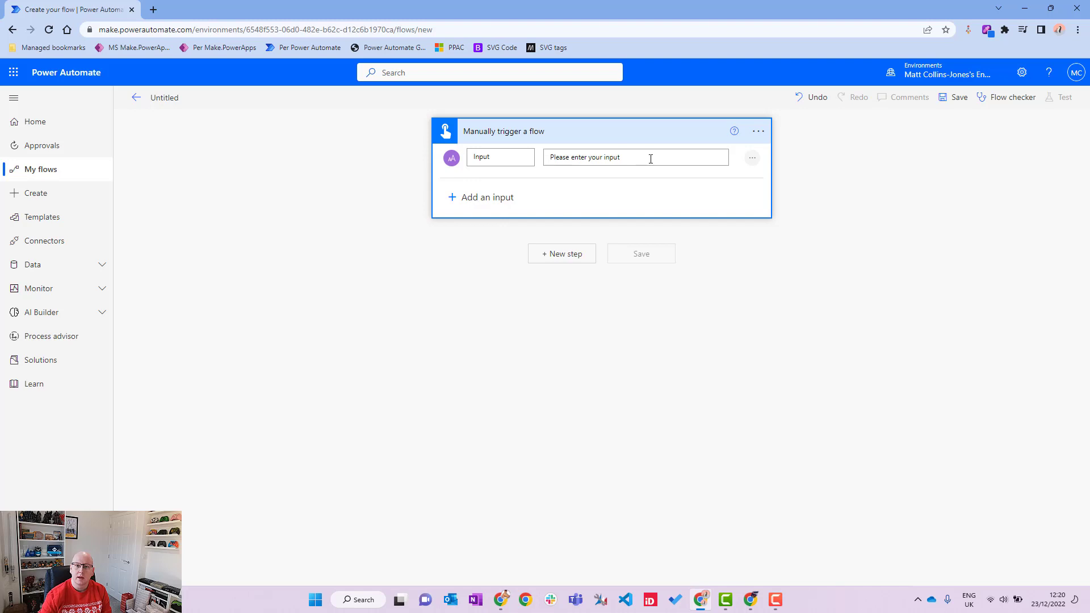
left_click_drag(643, 160, 532, 159)
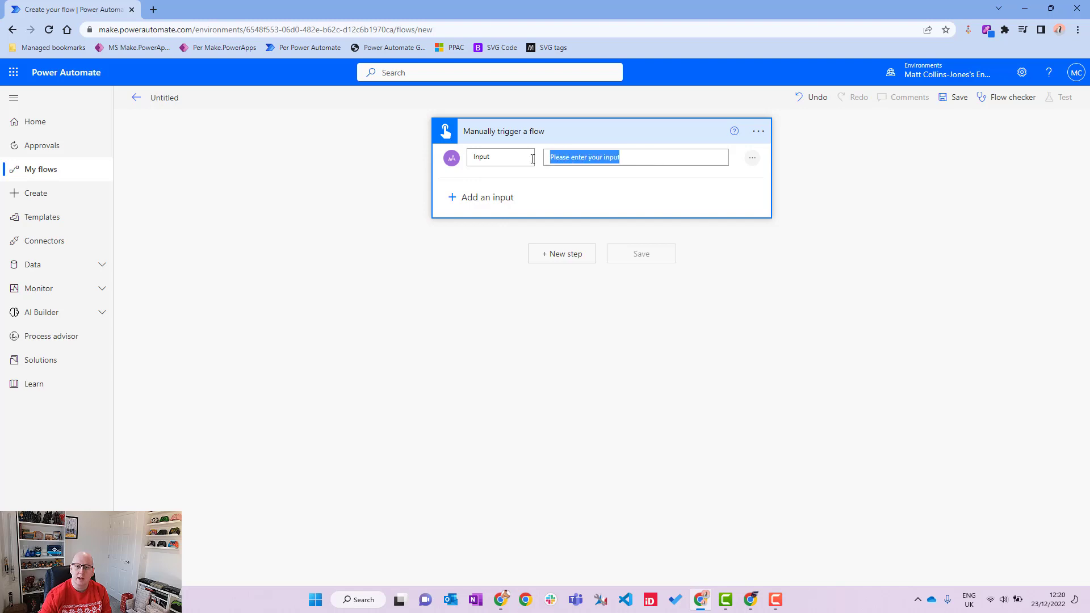
key("BackSpace")
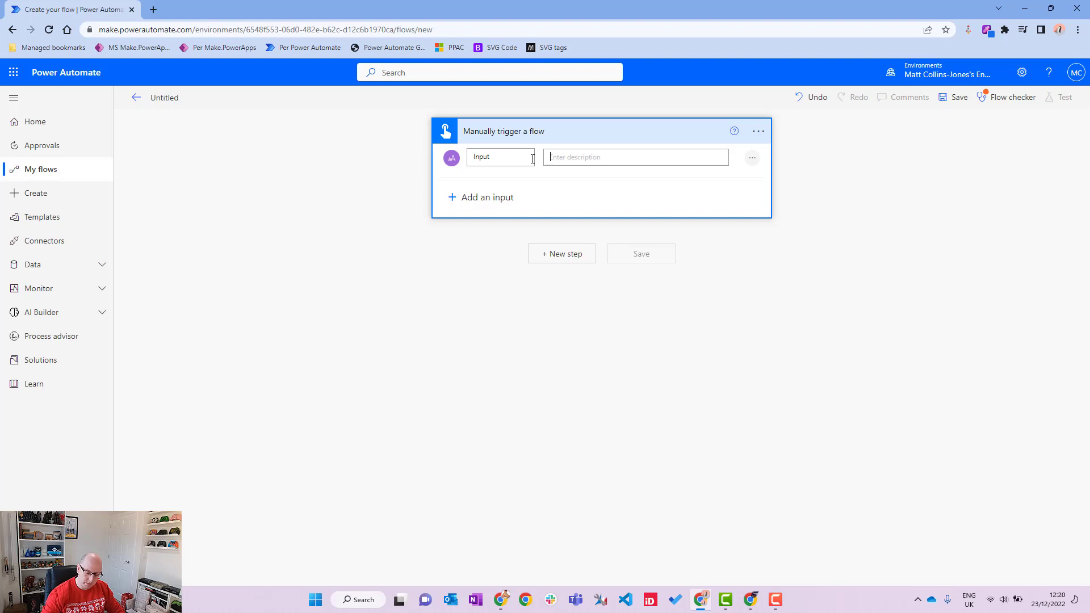
type("2022-12")
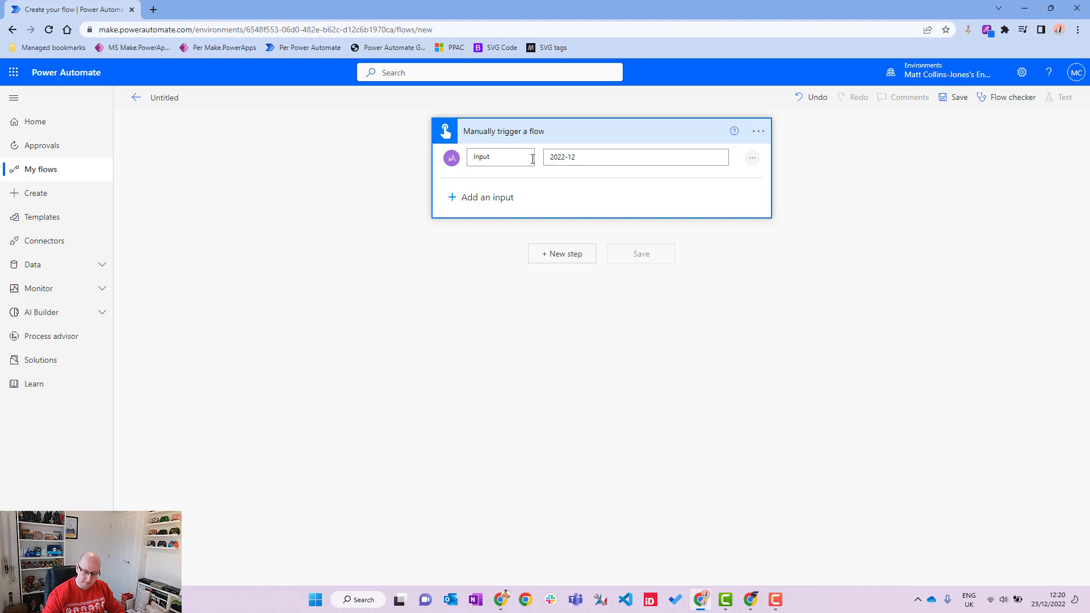
type("-23")
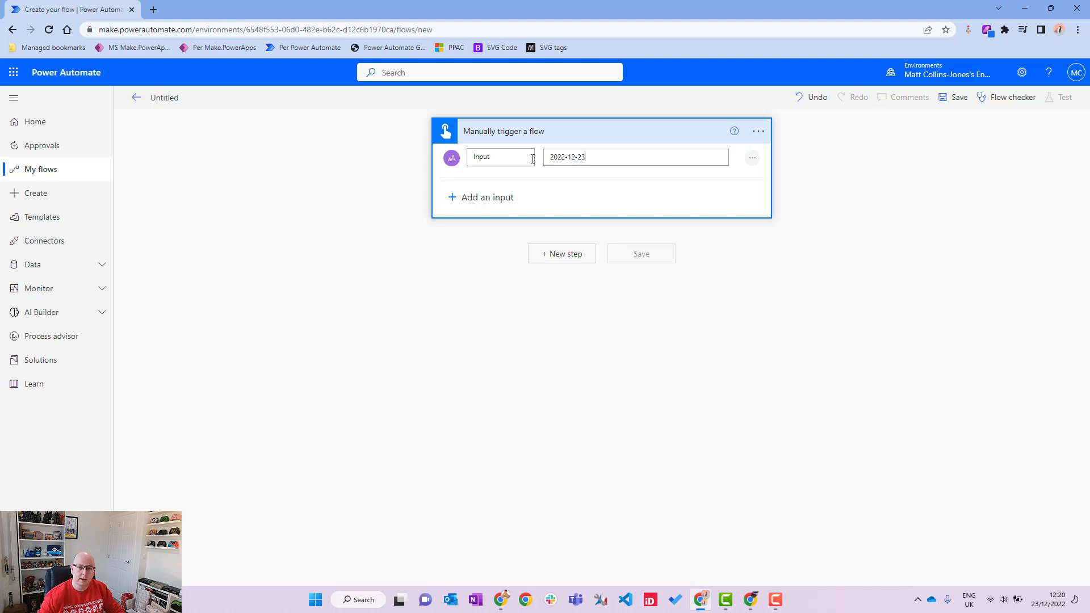
Step: Rename the trigger's text input to DateMCJ
key("ctrl+a")
type("Dst")
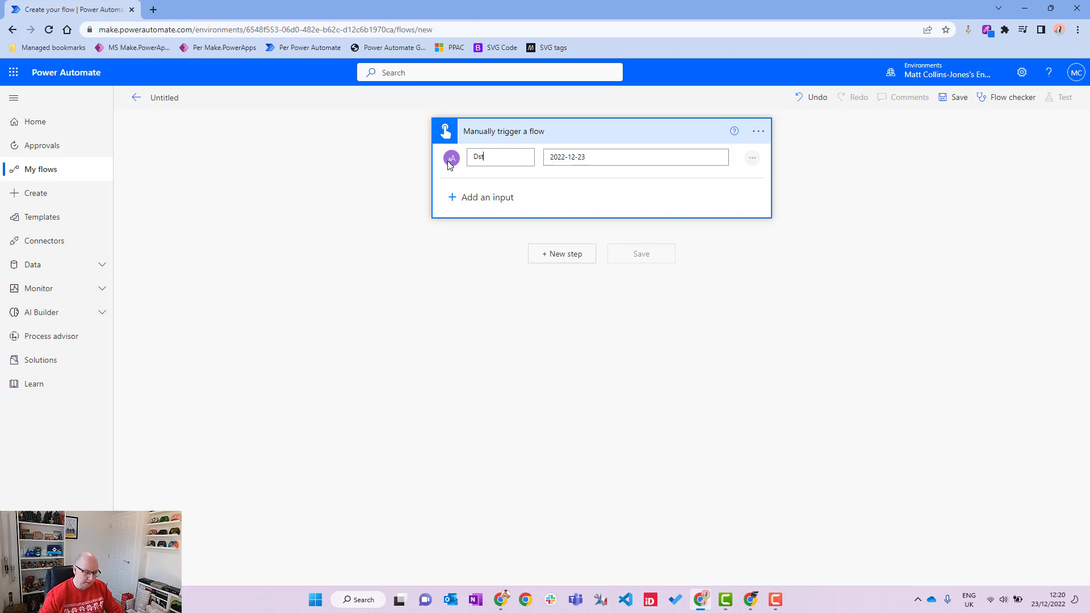
type("te")
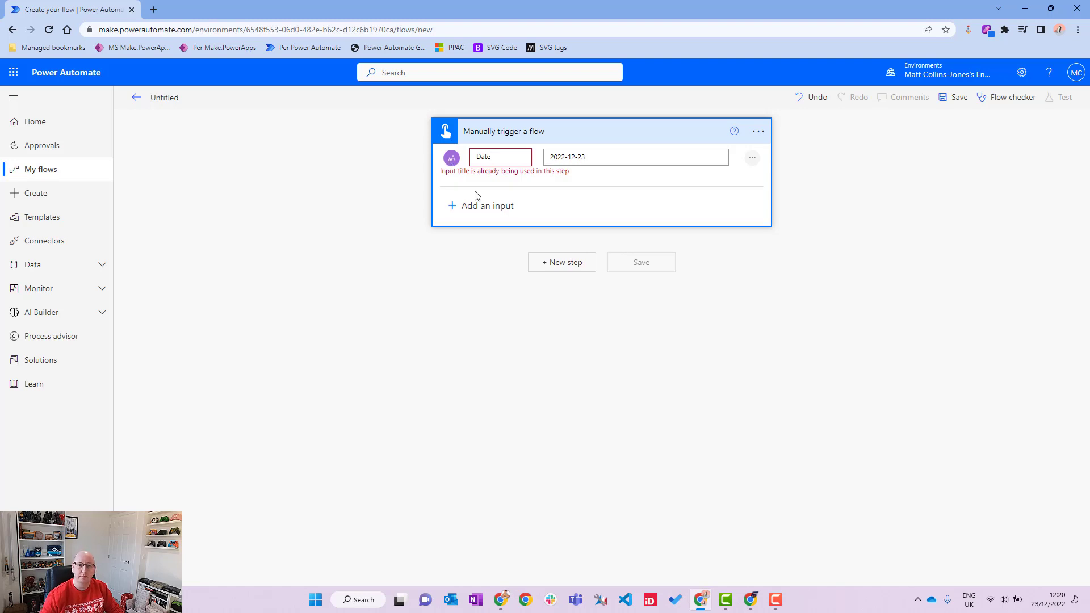
key("ctrl+a")
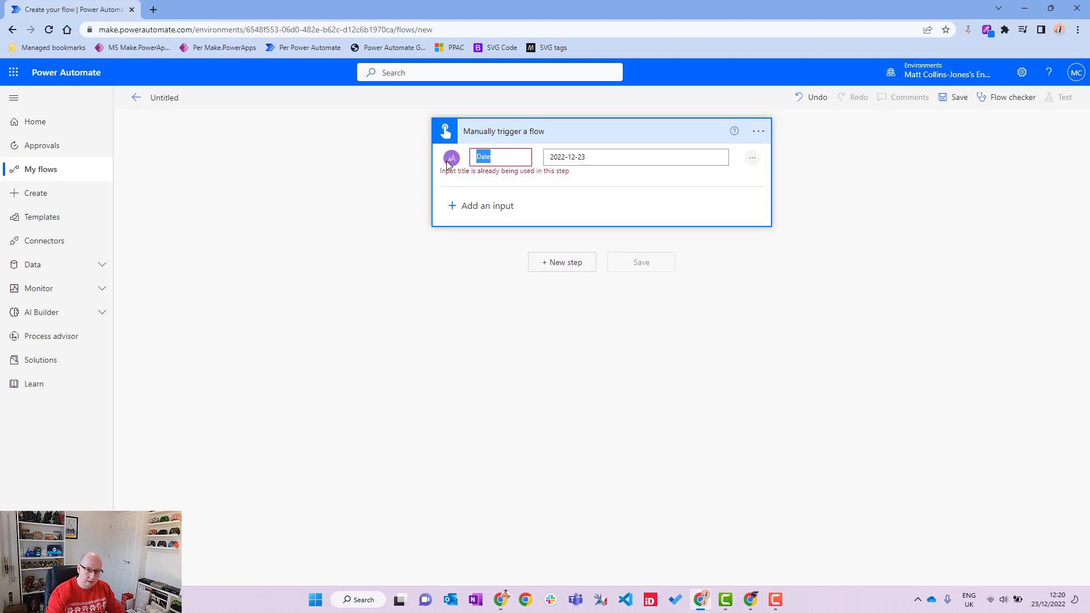
type("D")
key("BackSpace")
type("Dat")
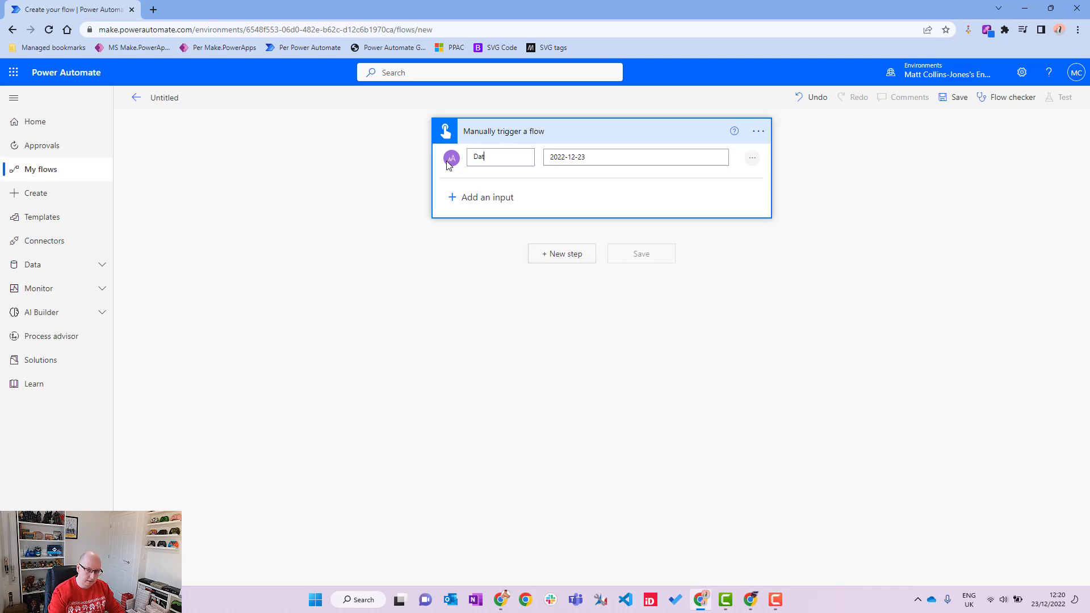
type("eMCJ")
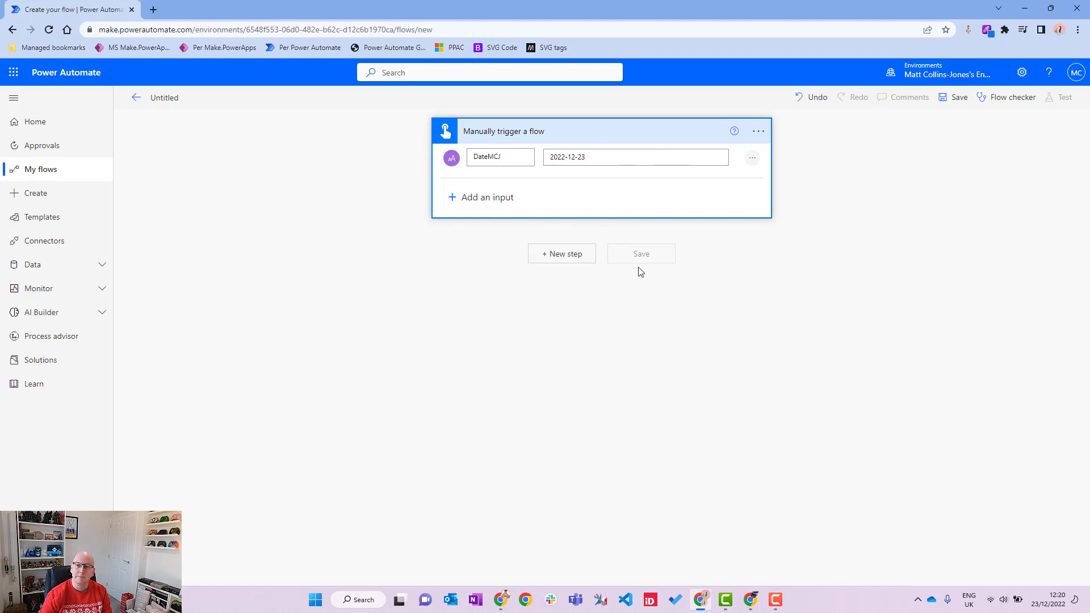
Step: Add a Compose action after the manual trigger and focus its Inputs field
left_click(549, 267)
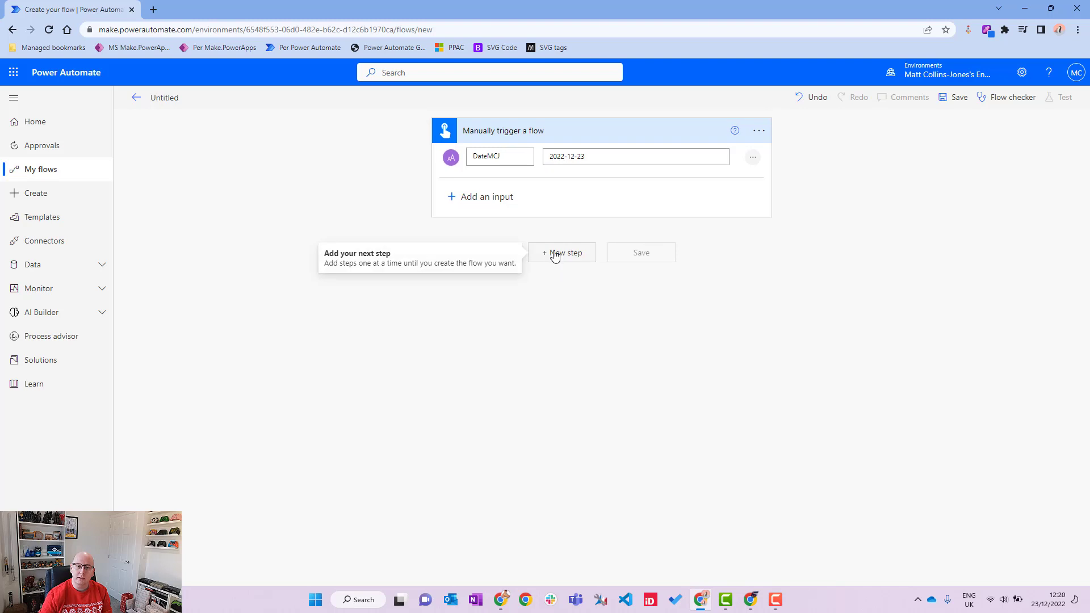
left_click(555, 256)
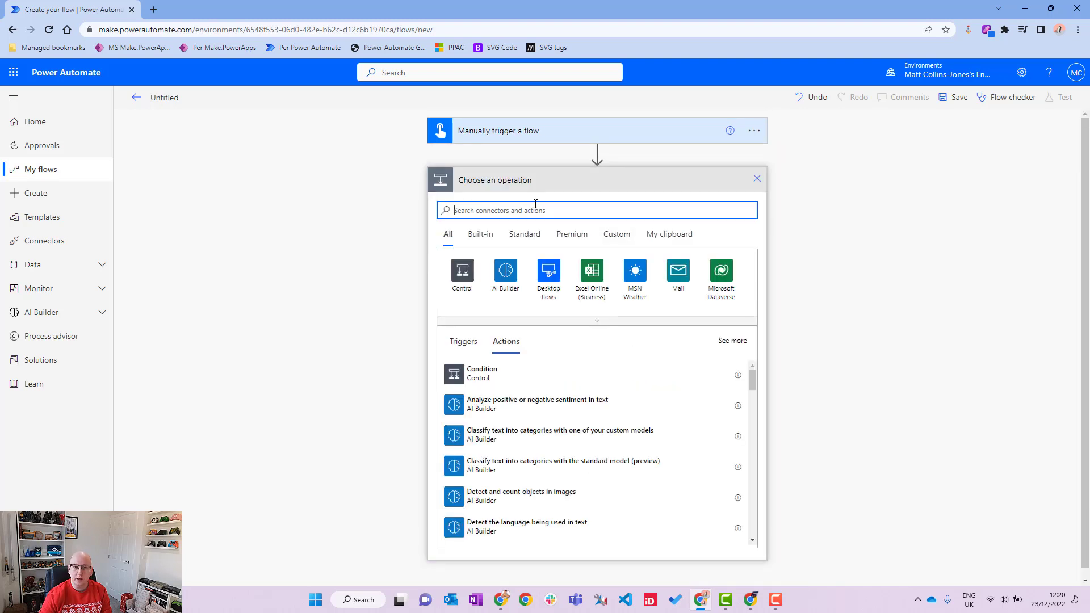
type("compose")
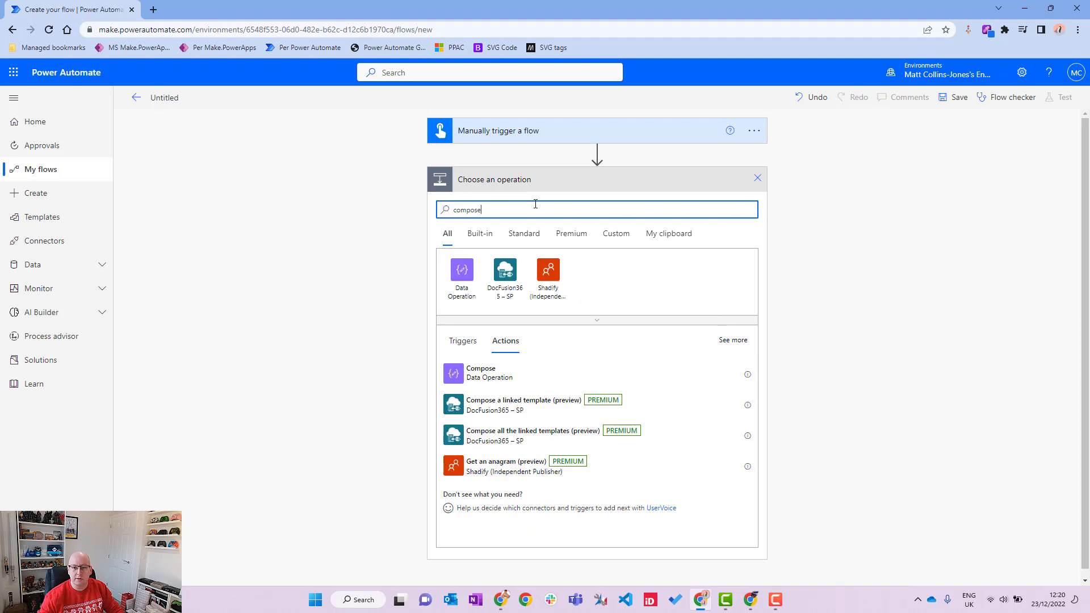
left_click(502, 370)
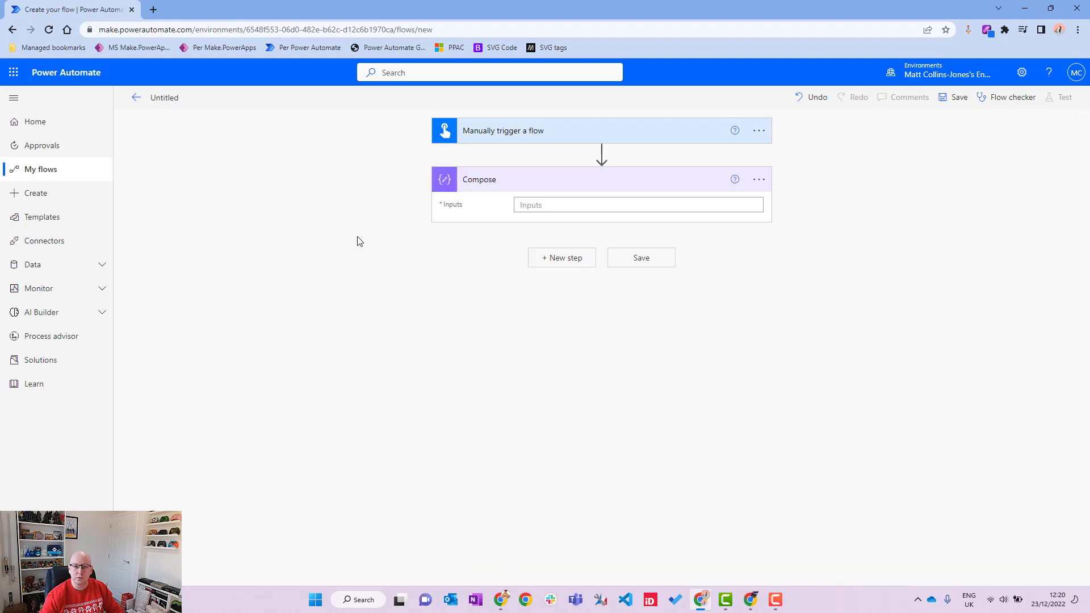
left_click(548, 207)
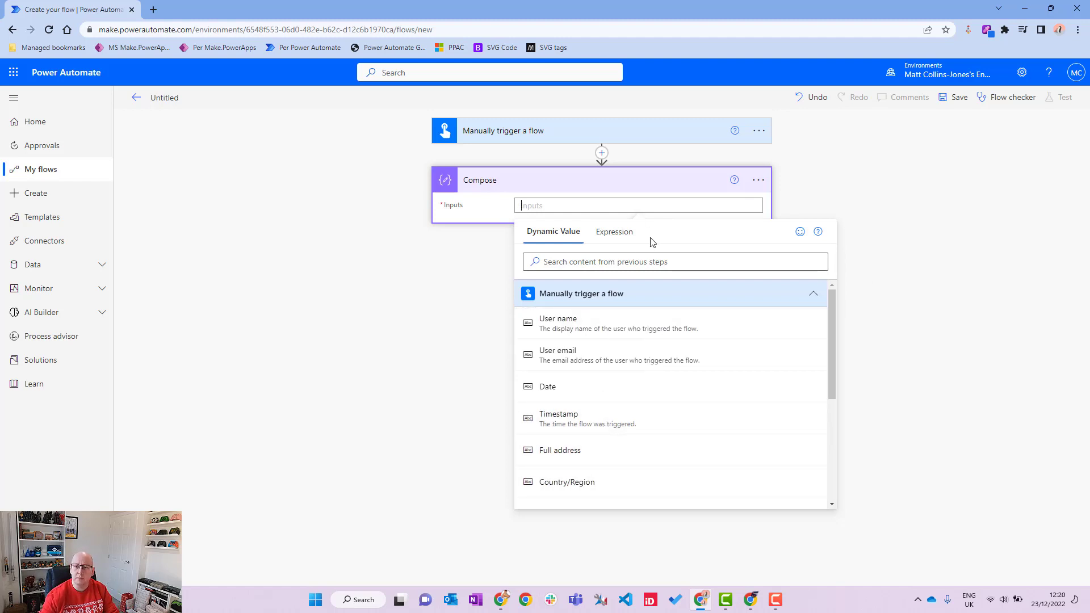
Step: Open Format data by examples from the Expression tab and choose DateMCJ as the value
left_click(616, 234)
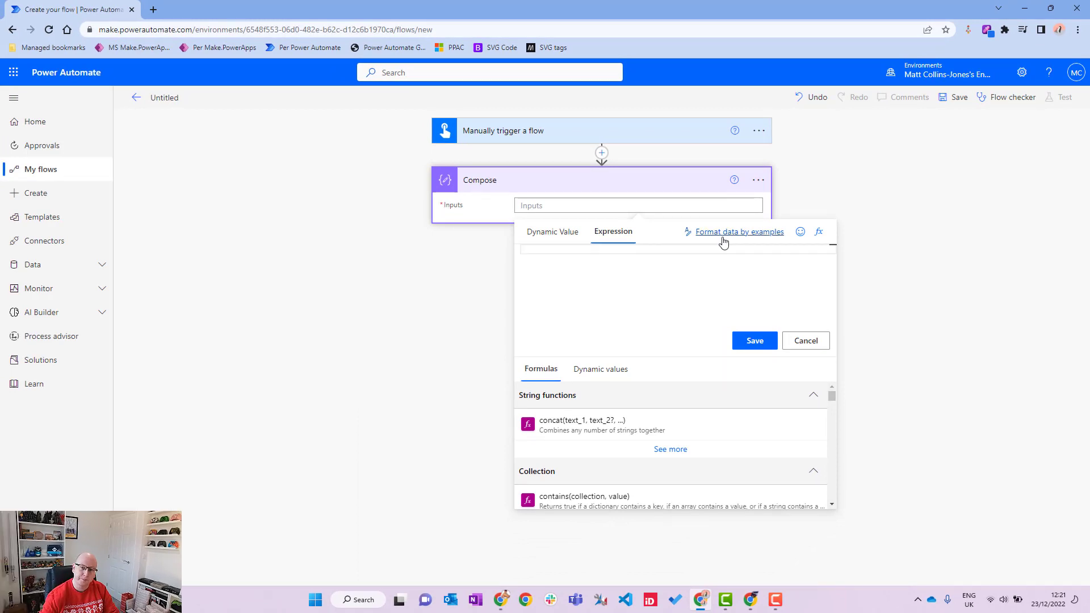
left_click(735, 233)
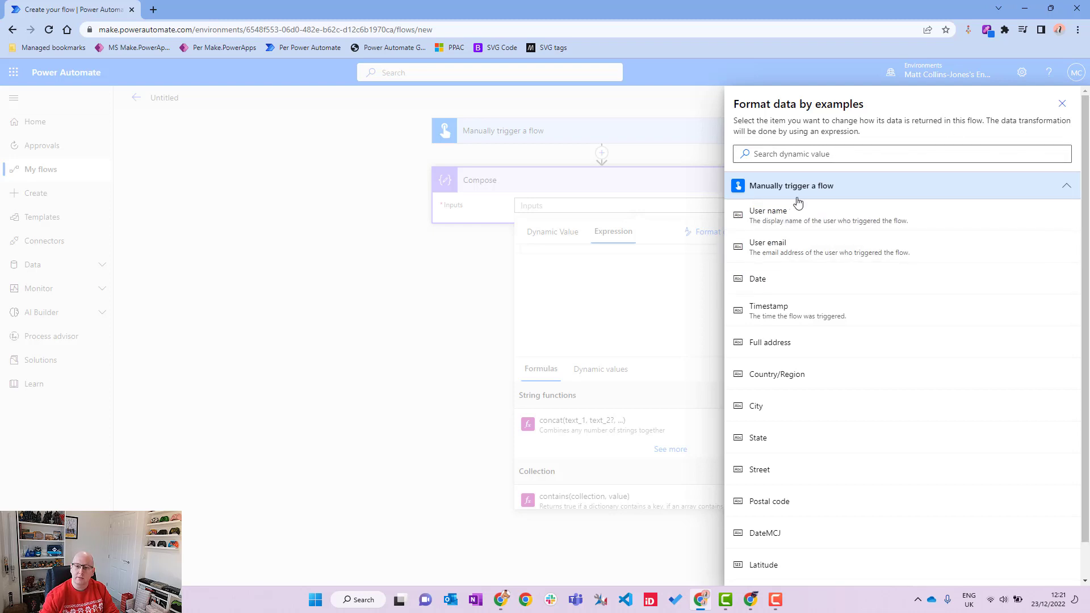
scroll(855, 306, "down", 1)
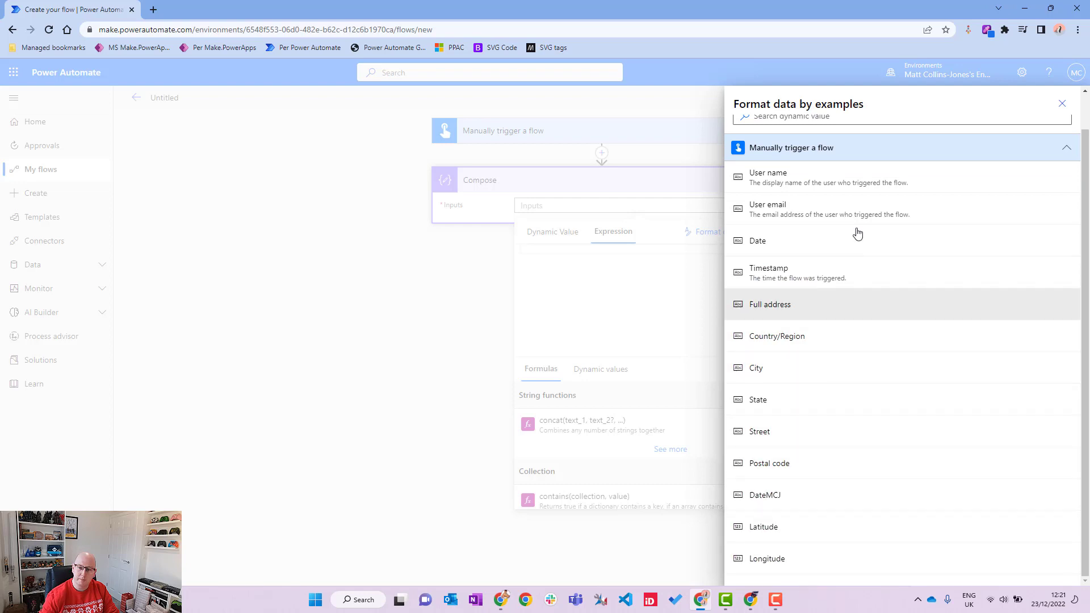
scroll(876, 210, "up", 1)
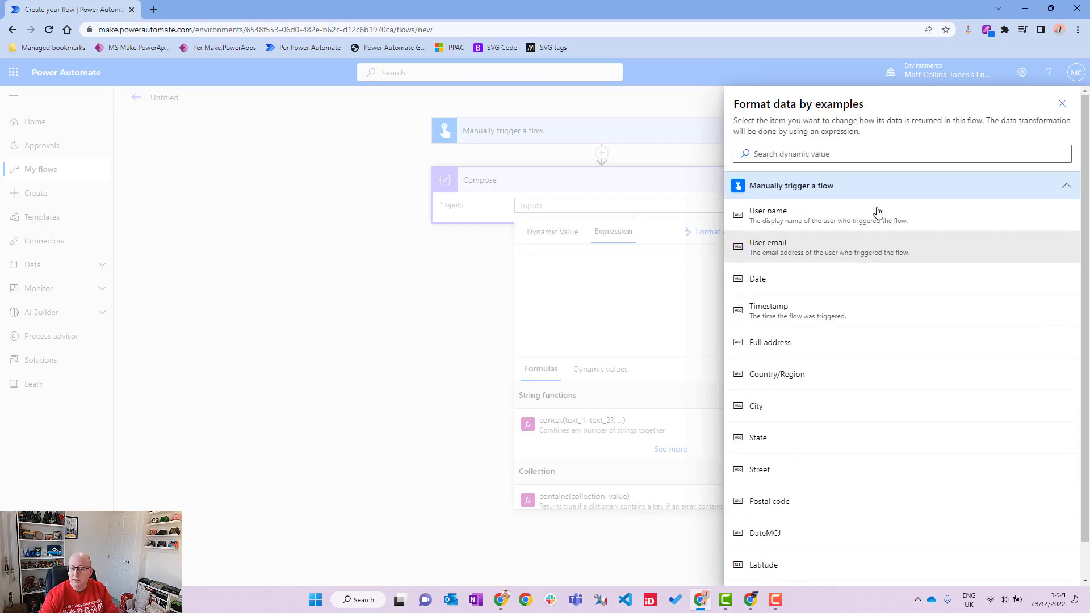
scroll(865, 502, "down", 1)
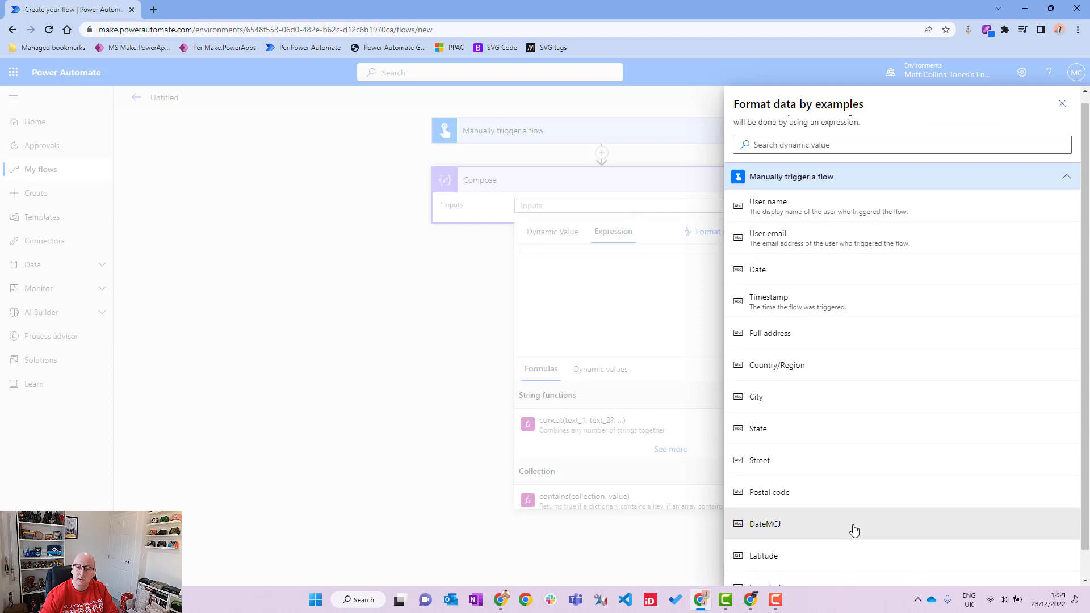
left_click(833, 508)
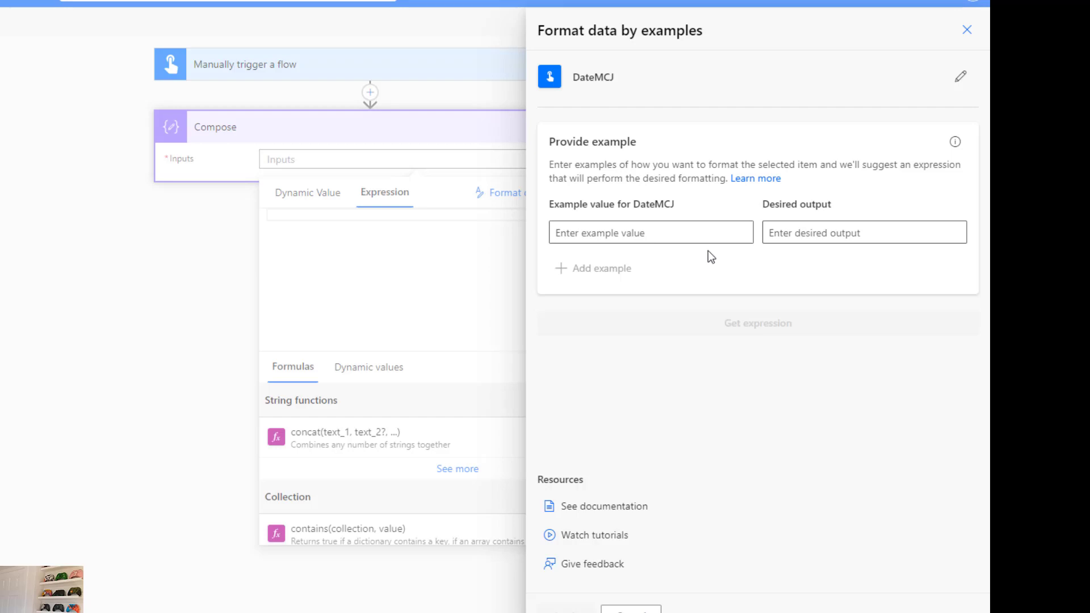
Step: Enter the example date 2021-02-26 with desired output 2nd Feb 21
left_click(683, 230)
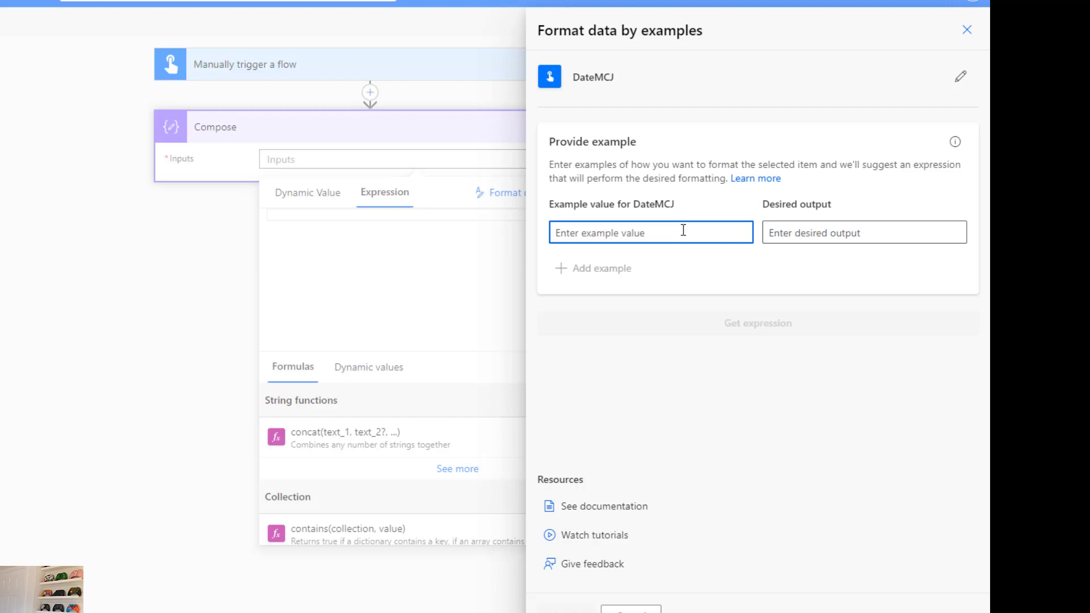
type("2021-02-")
key("BackSpace")
type("6")
left_click(824, 242)
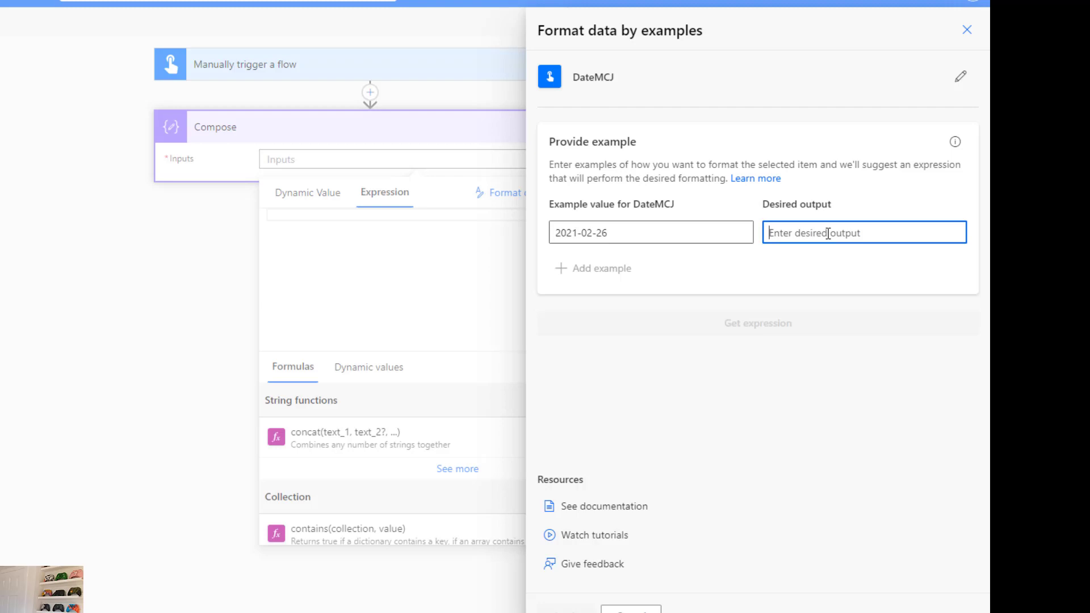
type("2nd Feb")
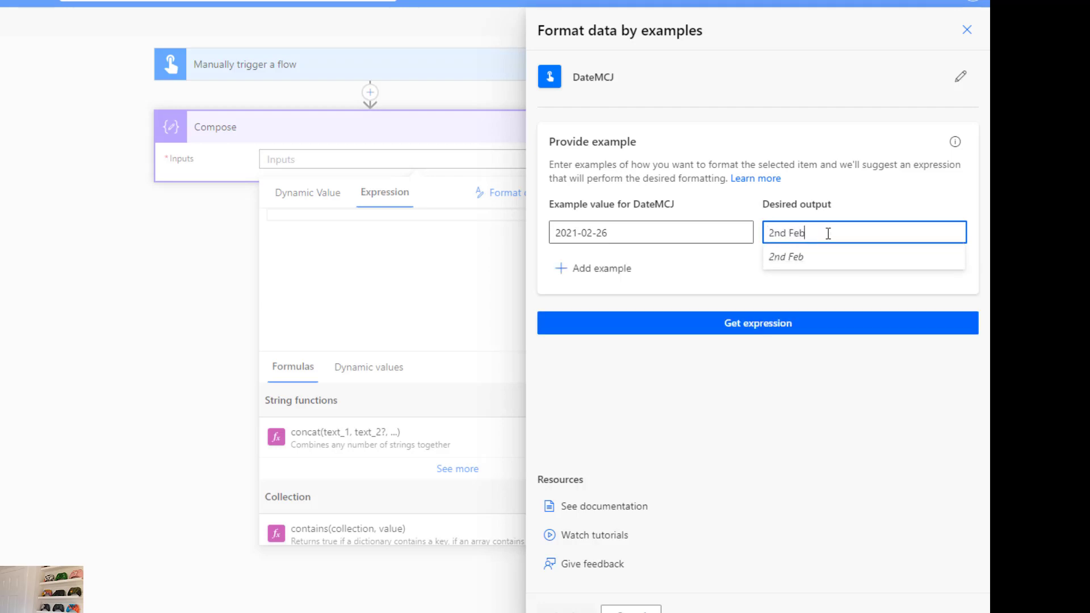
type(" 20=")
key("BackSpace")
key("BackSpace")
type("1")
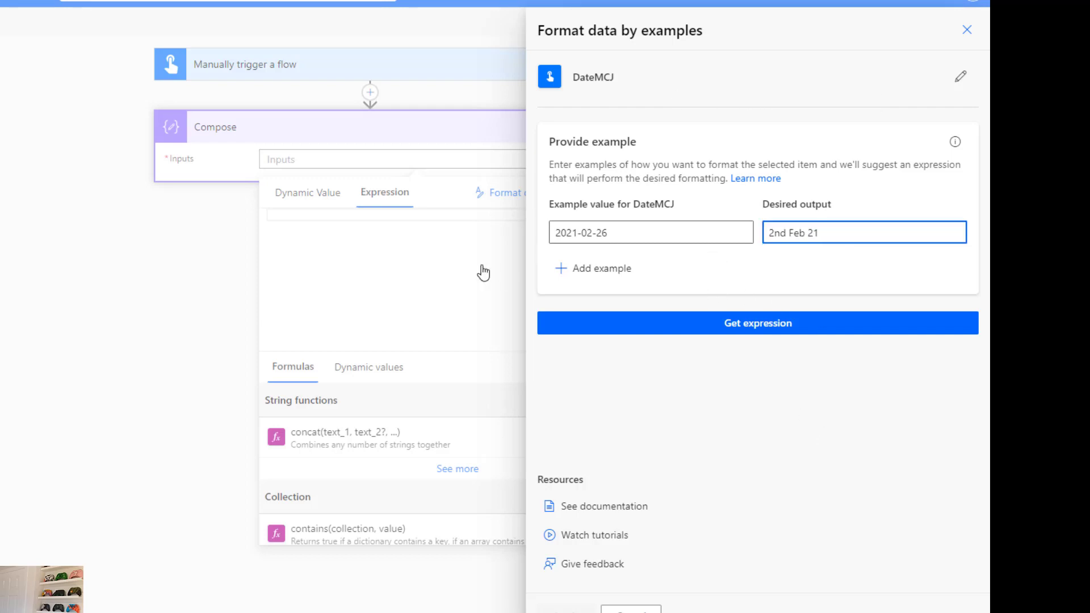
Step: Check the first example pair and add a second, empty example row
left_click(635, 233)
left_click_drag(635, 232, 510, 234)
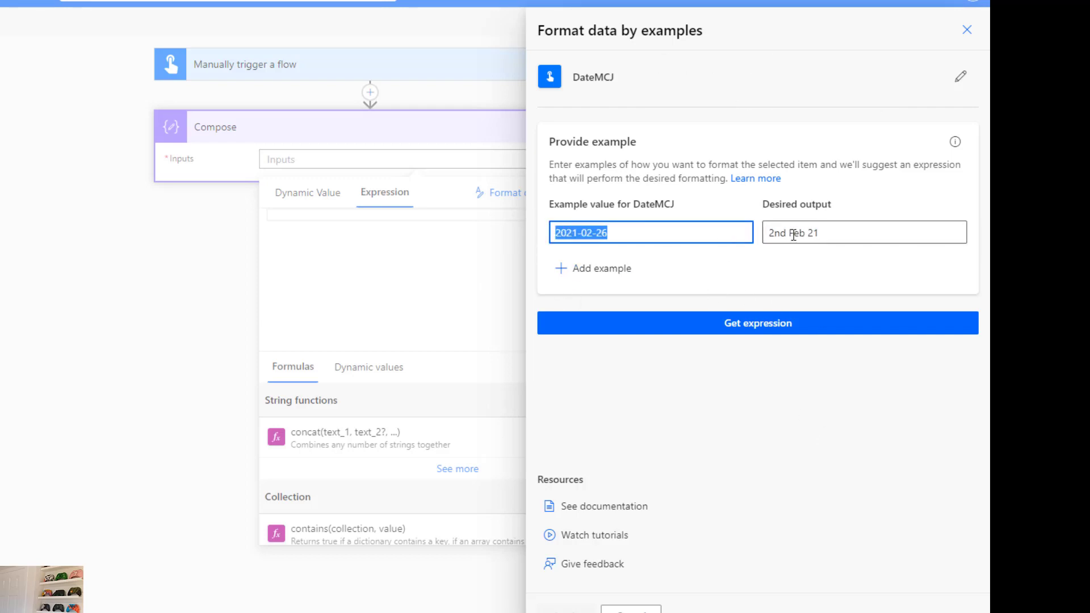
left_click_drag(830, 234, 718, 231)
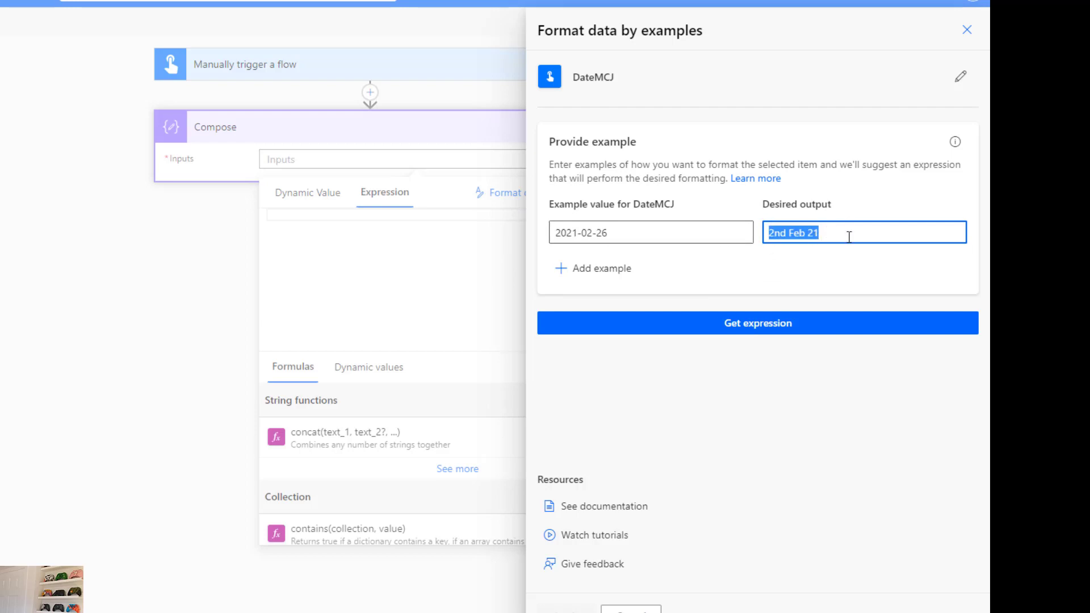
left_click(583, 270)
left_click(927, 260)
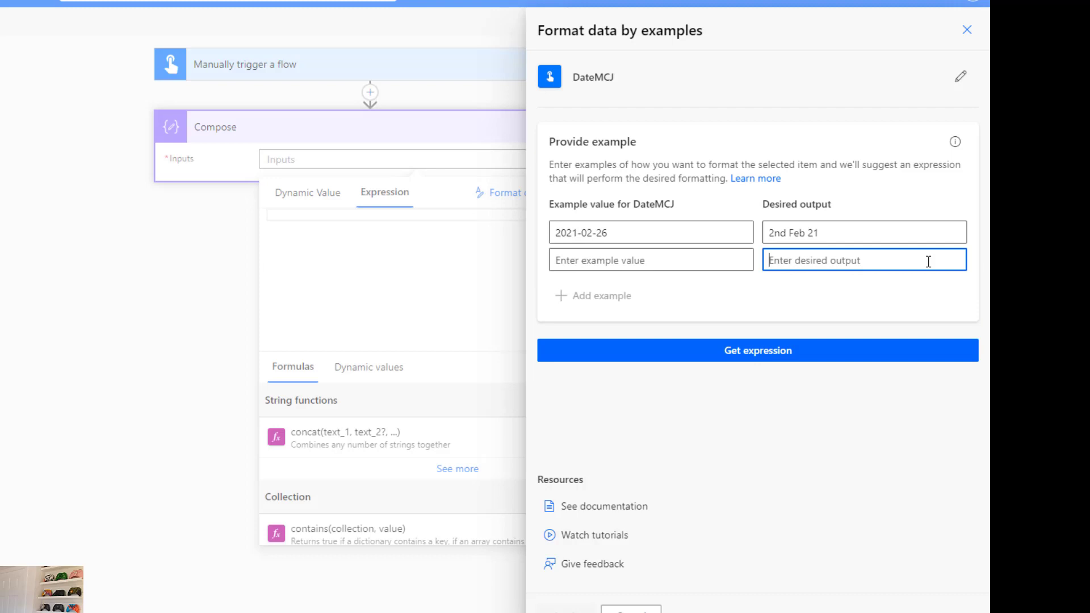
left_click(648, 261)
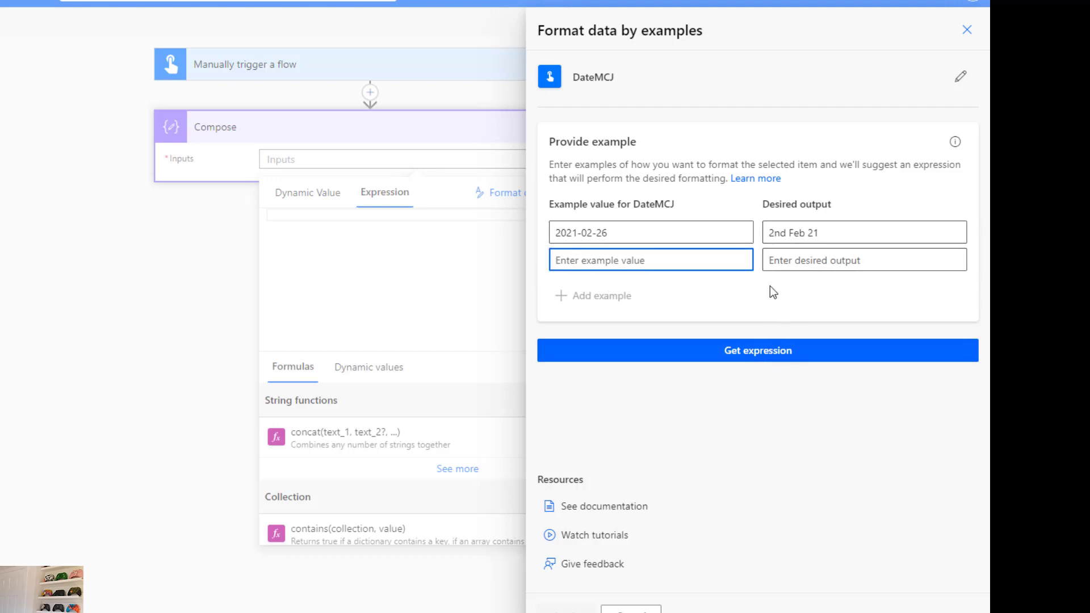
Step: Generate the suggested concat/formatDateTime expression and highlight its 'en-US' locale argument
left_click(781, 352)
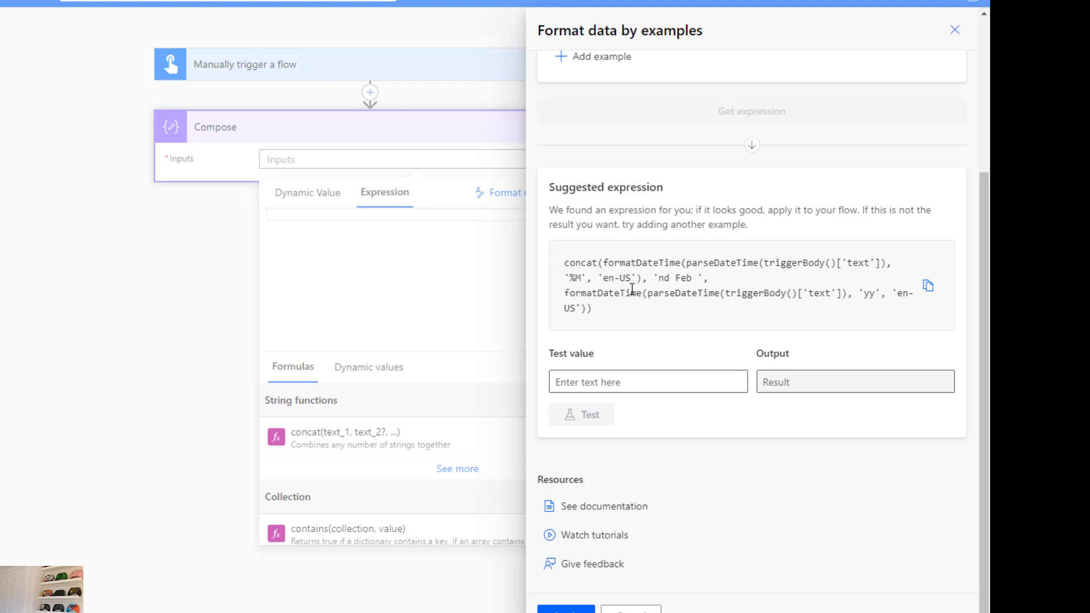
left_click_drag(603, 277, 629, 281)
Step: Test the suggested expression on 2020-03-25, which returns 3nd Feb 20
left_click(665, 381)
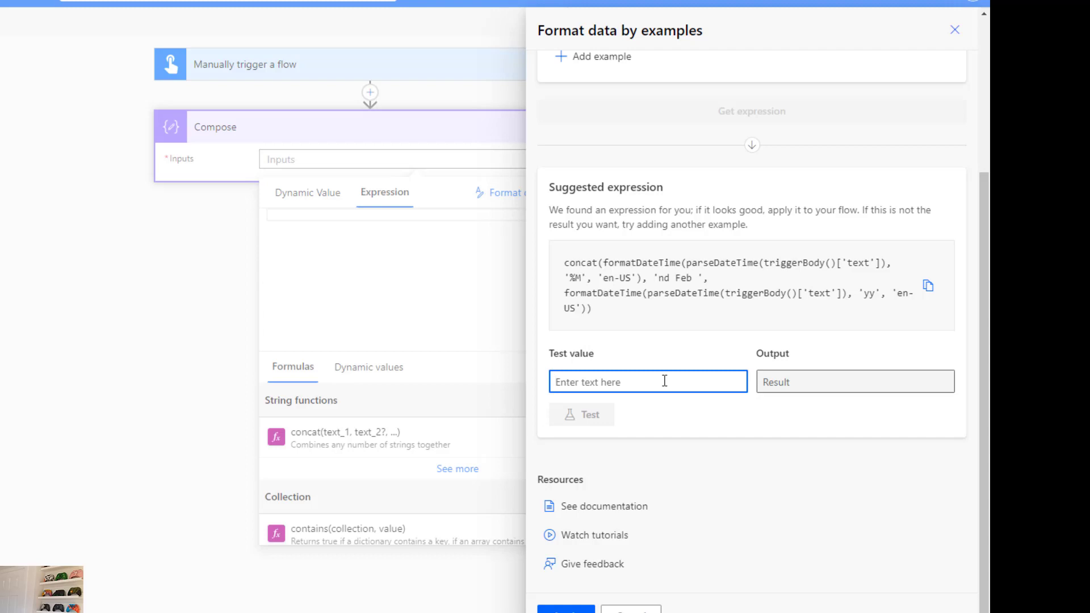
type("20")
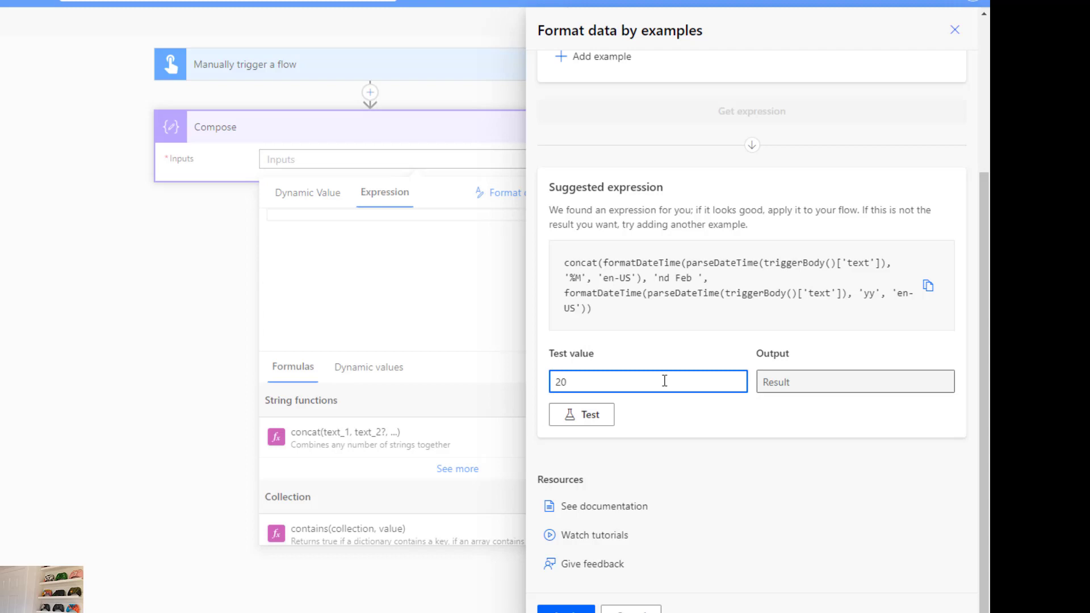
type("20-03-25")
left_click(603, 416)
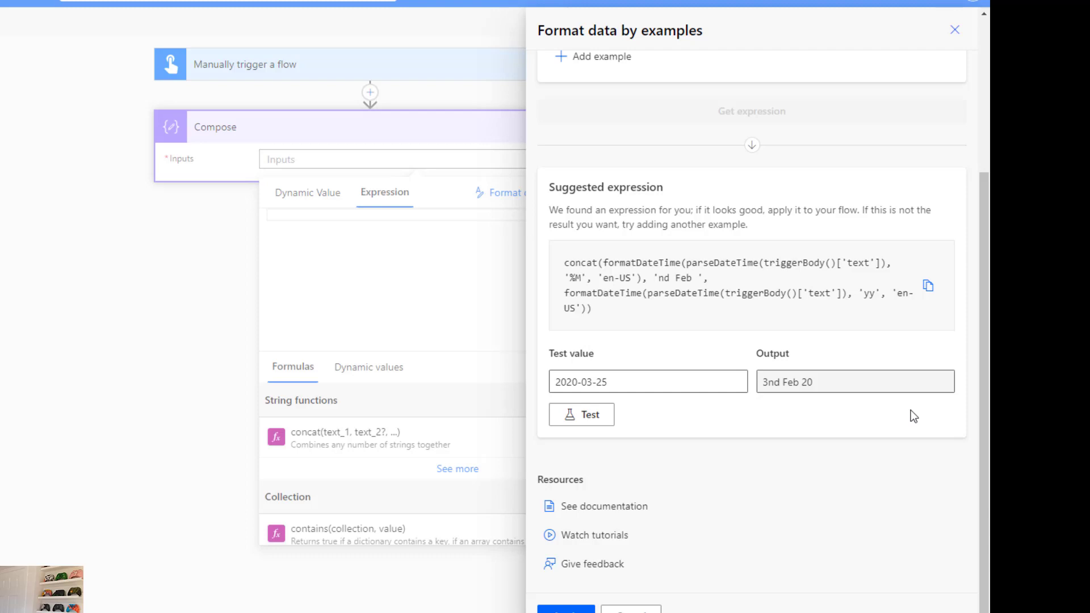
Step: Add example 2022-05-12 as 12th May 22 and regenerate; expression generation fails
scroll(732, 417, "up", 5)
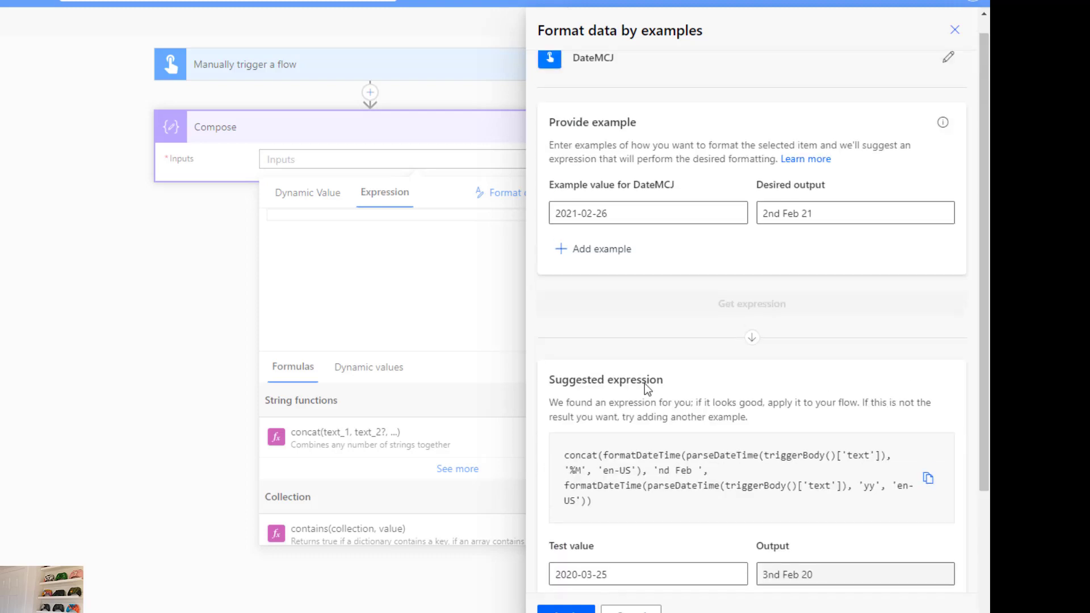
left_click(600, 248)
left_click(619, 245)
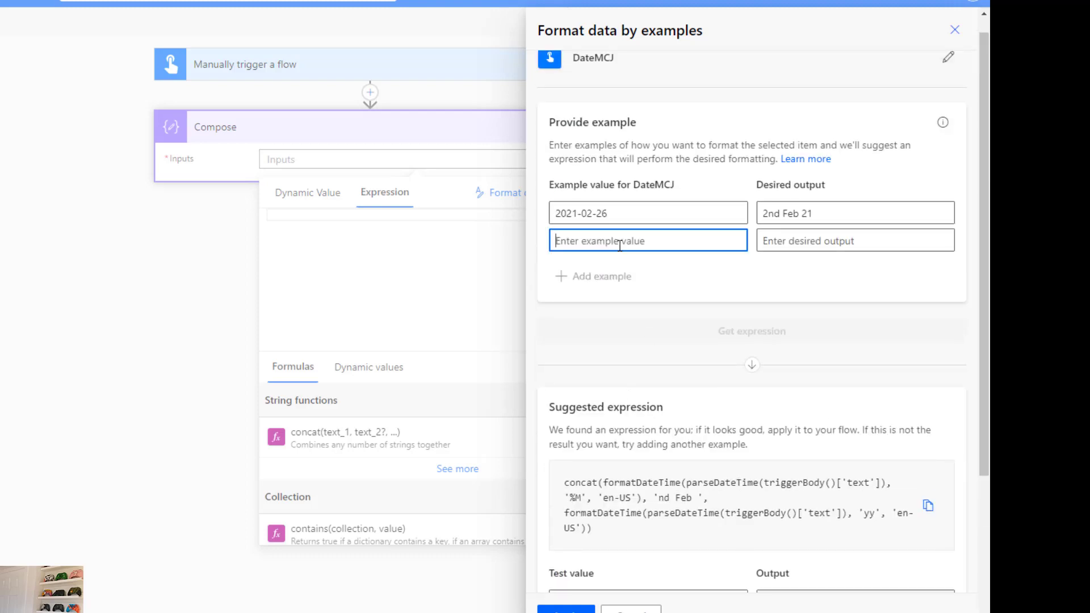
type("20")
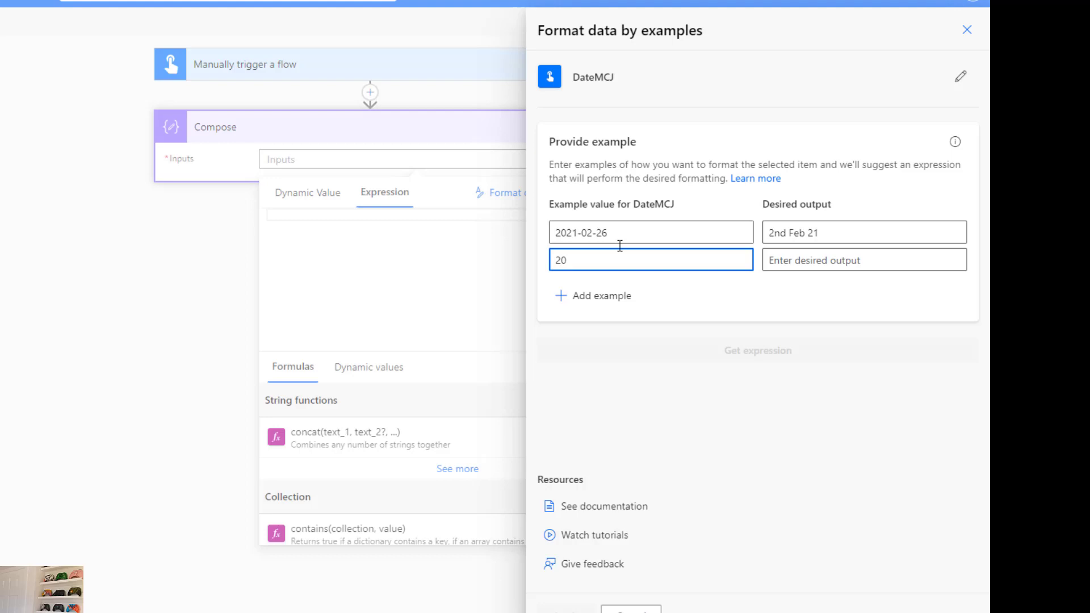
type("22-05-12")
left_click(832, 271)
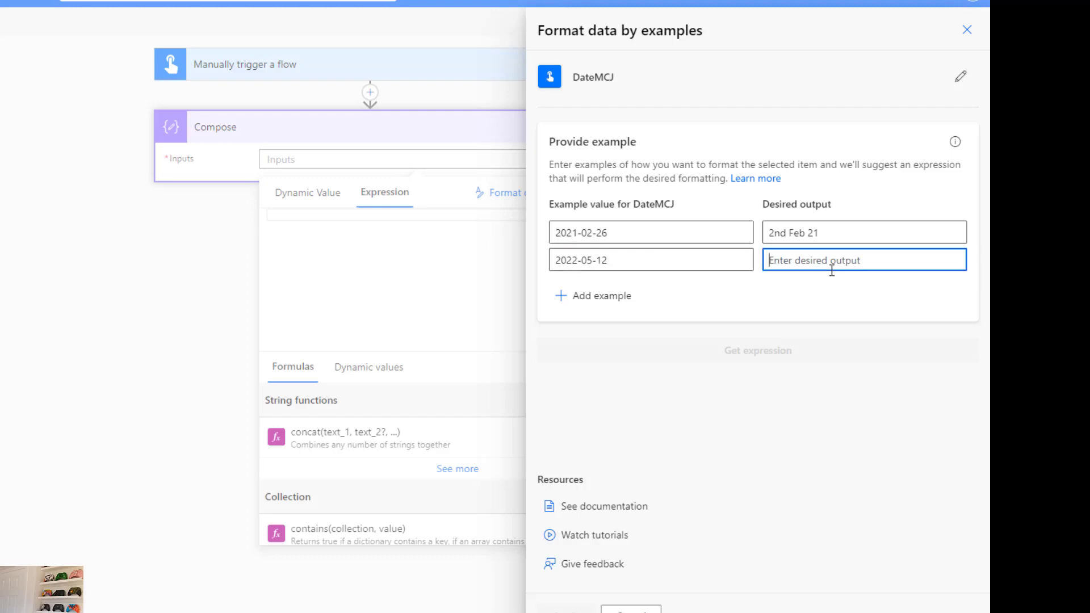
type("12th")
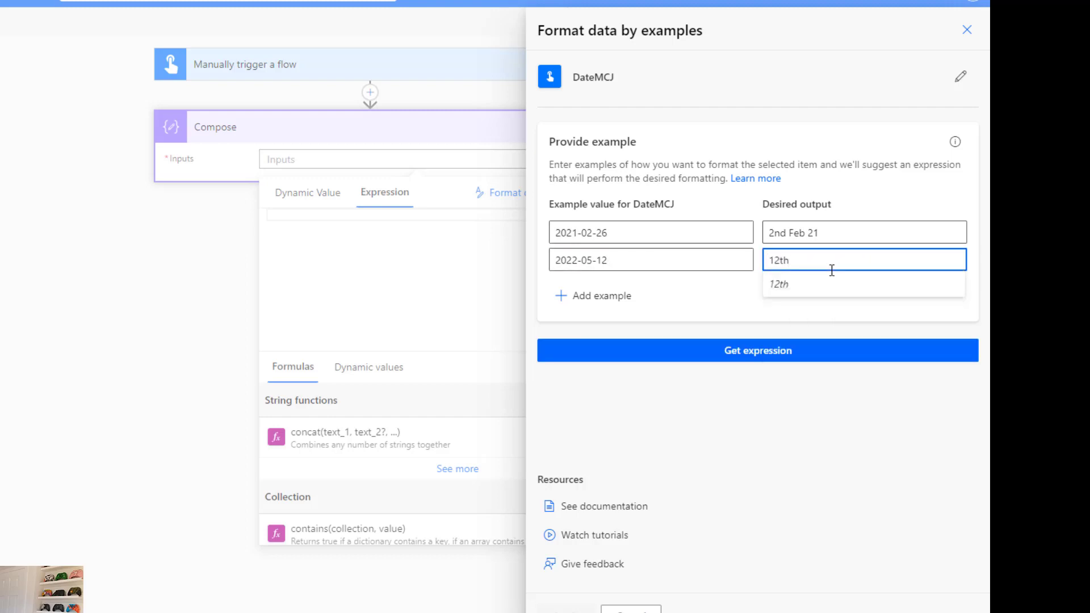
type(" May 22")
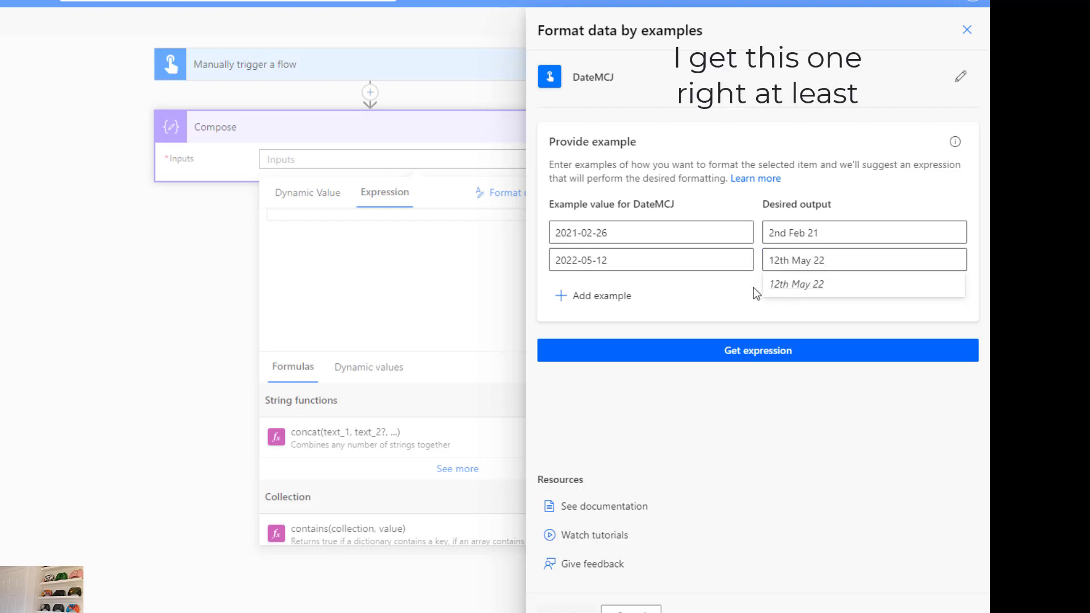
left_click(761, 361)
scroll(778, 386, "down", 3)
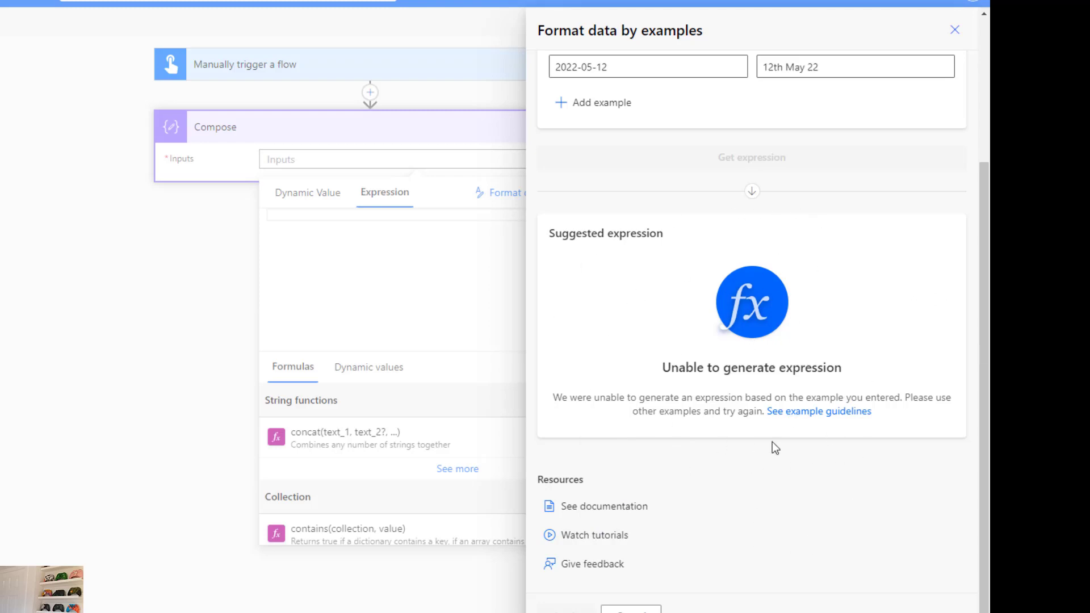
scroll(833, 475, "up", 3)
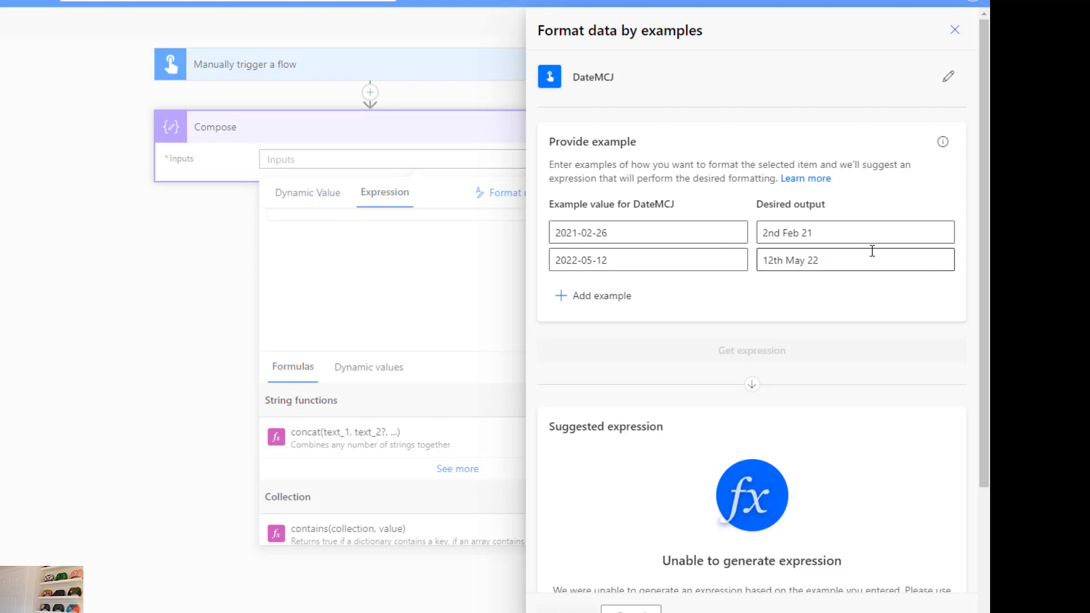
Step: Change the first desired output from 2nd Feb 21 to 26/02/21
left_click(837, 233)
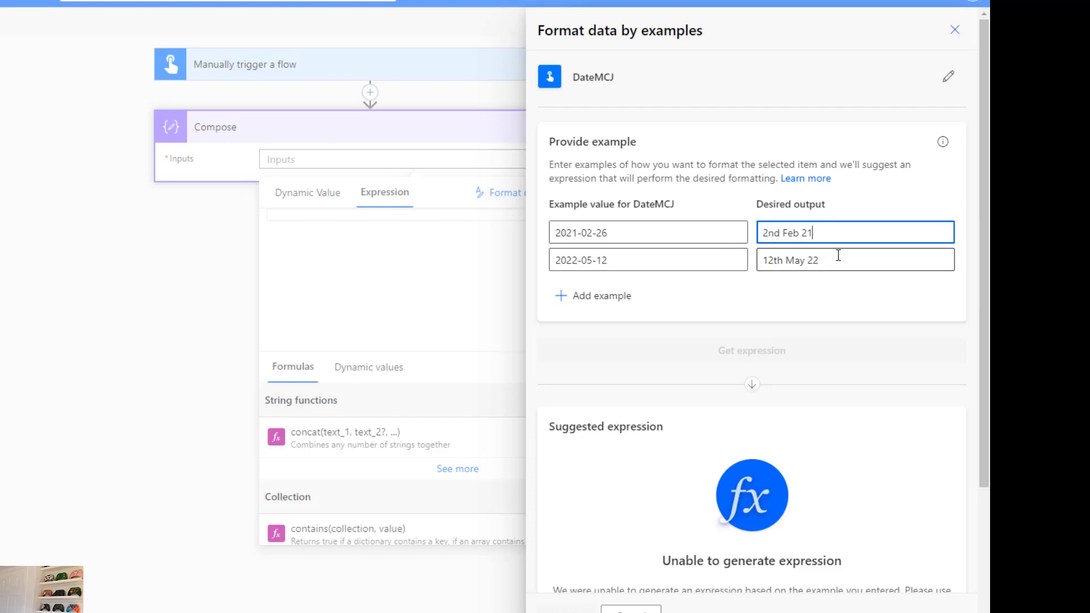
left_click(844, 263)
left_click(823, 234)
left_click_drag(831, 234, 752, 250)
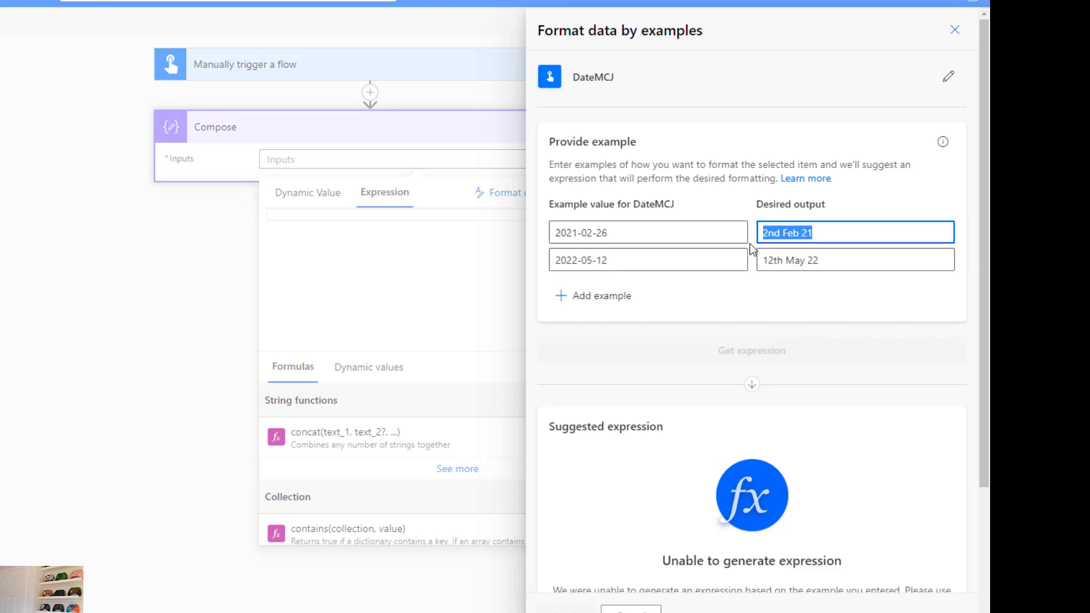
type("26/")
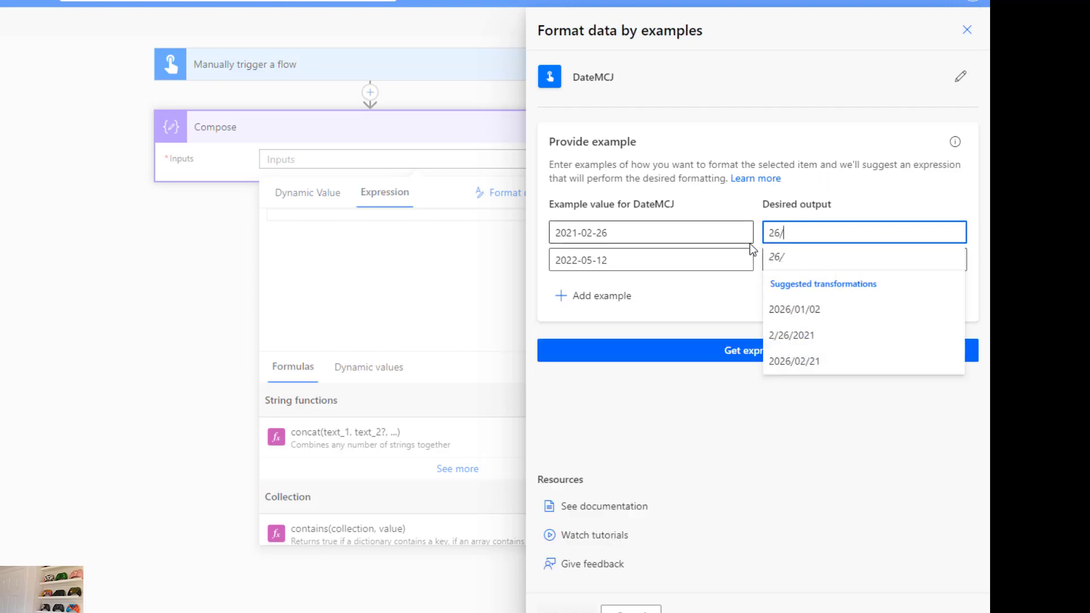
type("02/")
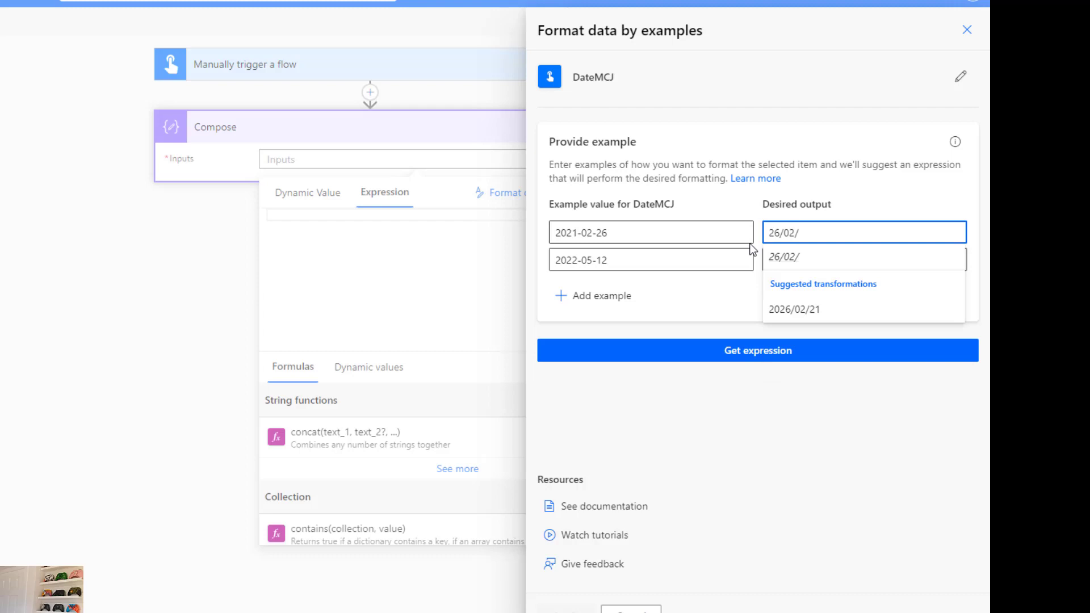
type("21")
Step: Change the second desired output from 12th May 22 to 12/05/22
left_click(710, 328)
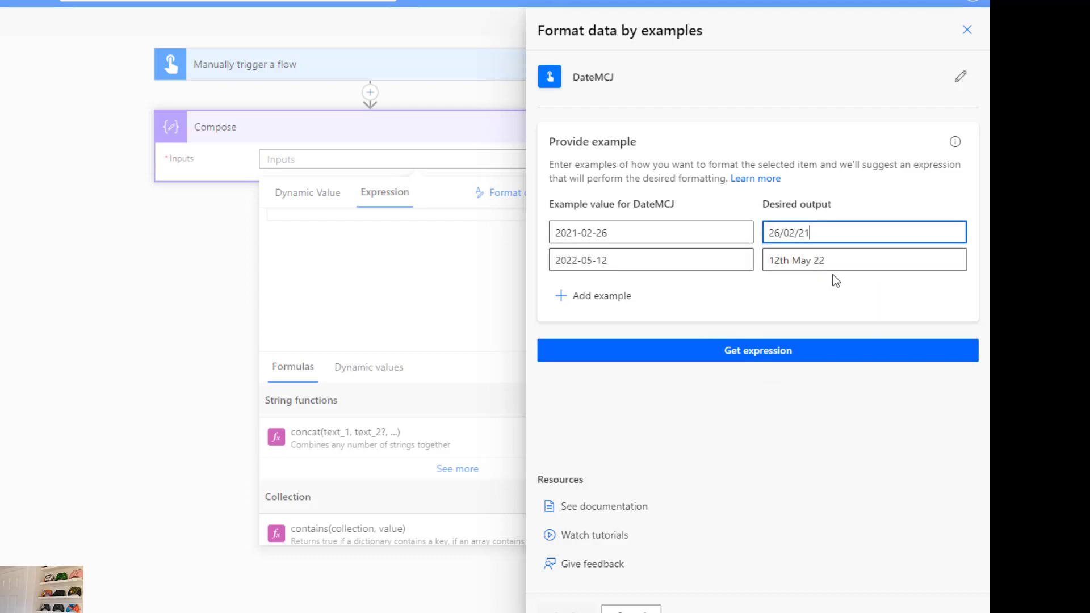
left_click_drag(829, 260, 768, 260)
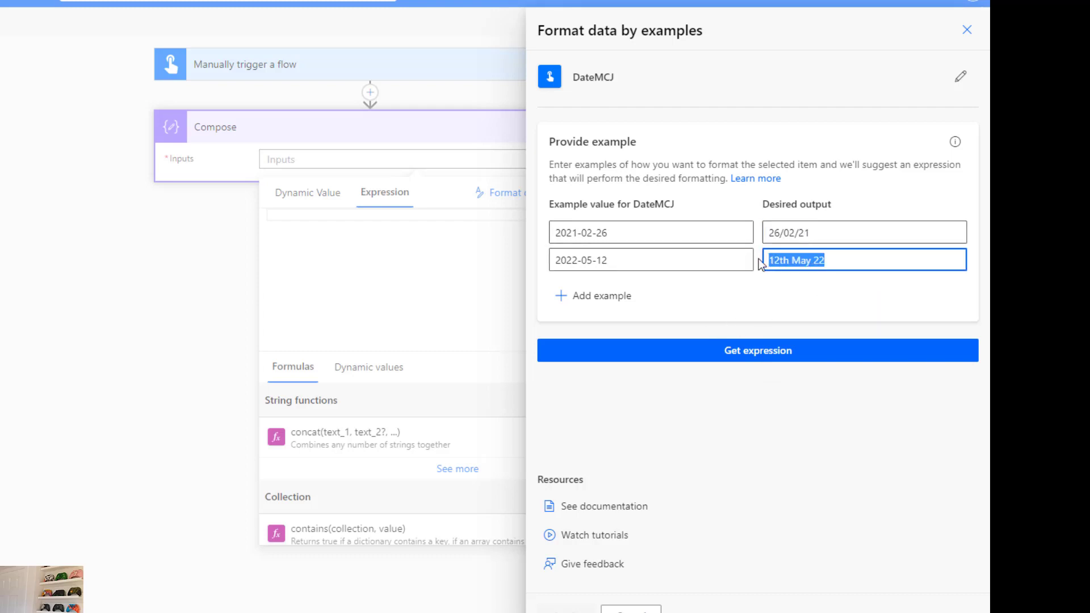
type("22/05")
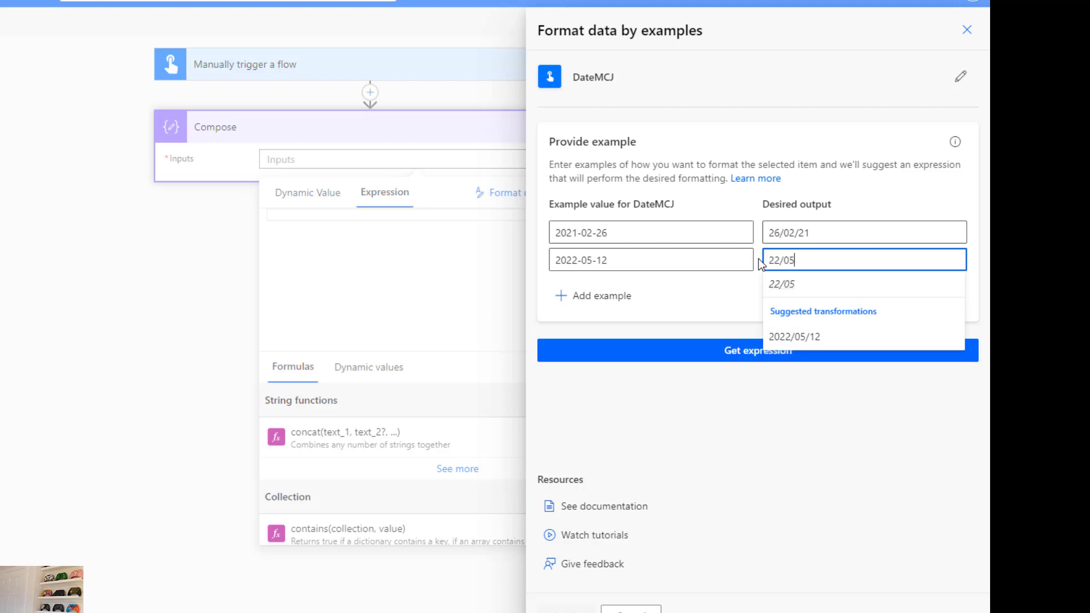
type("/")
key("Left")
key("Left")
key("Left")
key("Left")
key("Left")
key("BackSpace")
type("1")
key("End")
type("22")
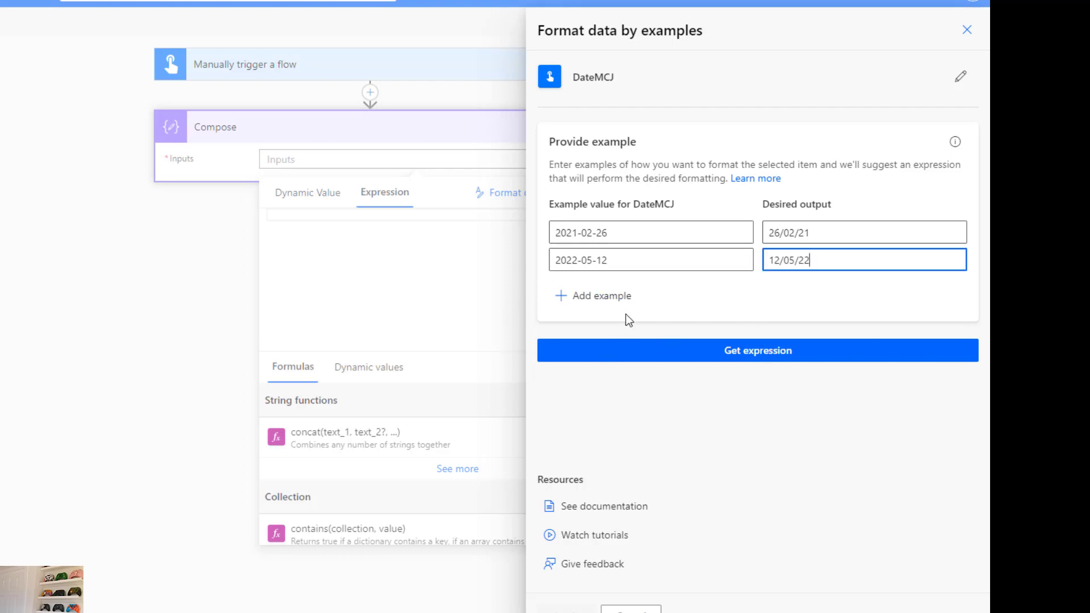
Step: Generate the dd/MM/yy expression and test it on 2020-05-10, getting 10/05/20
left_click(790, 352)
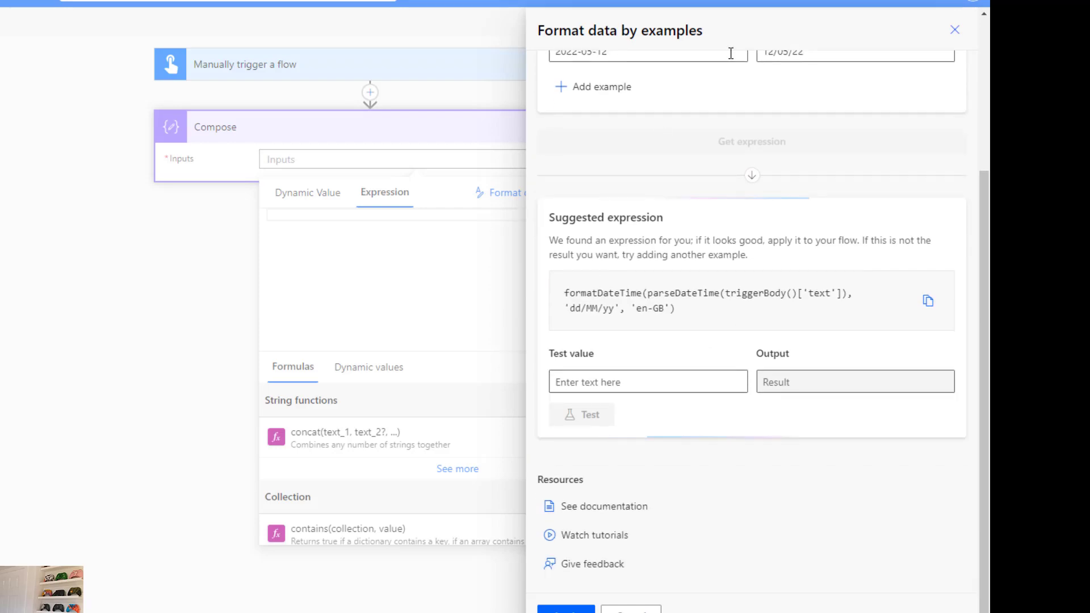
left_click(653, 378)
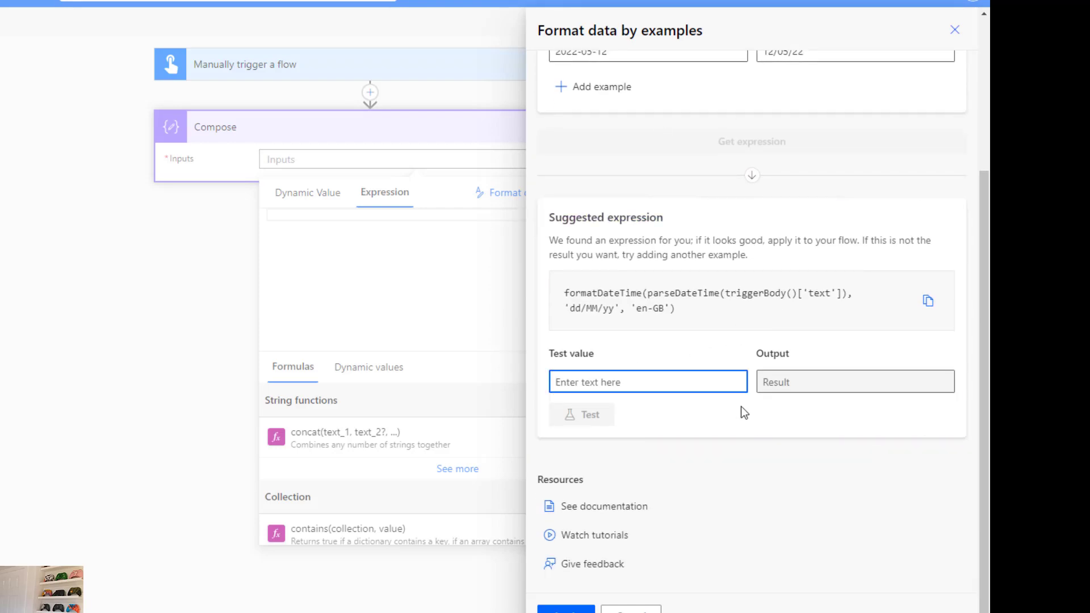
type("2005")
key("BackSpace")
key("BackSpace")
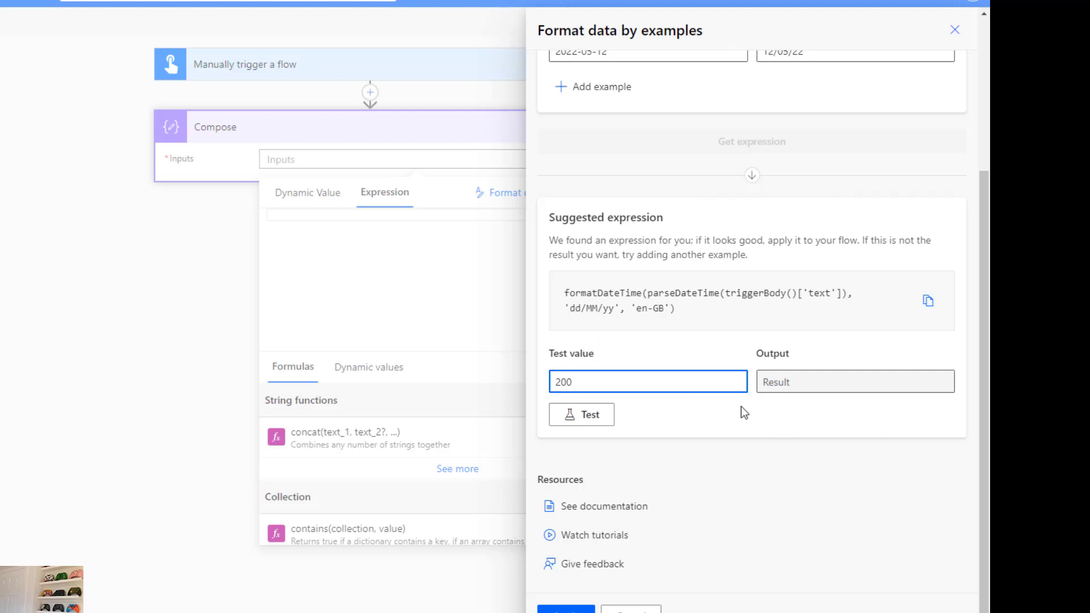
type("20-05-10")
left_click(594, 417)
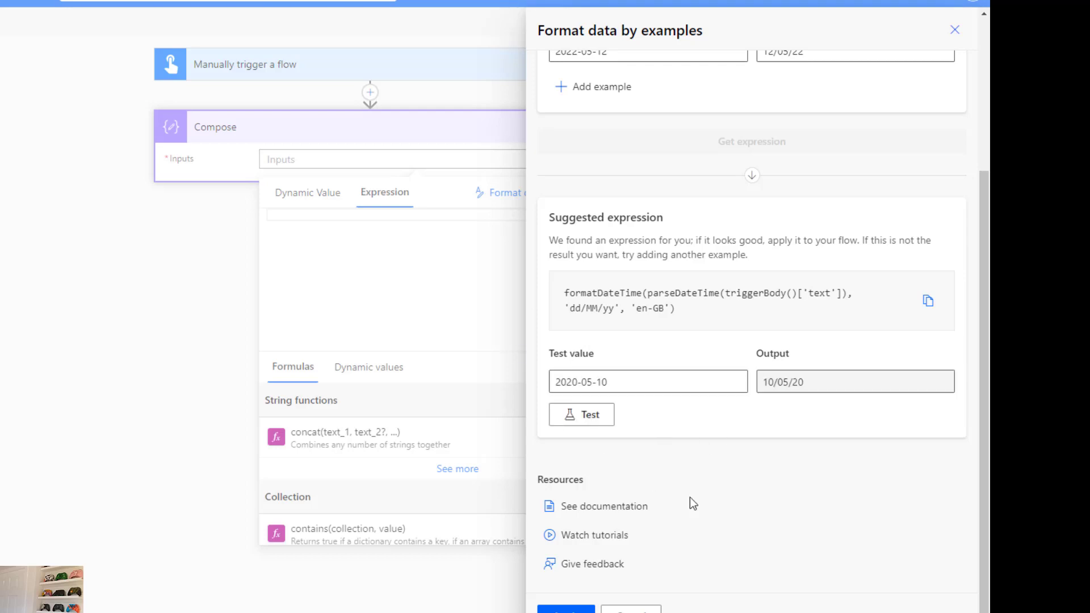
Step: Apply the suggested 'dd/MM/yy', 'en-GB' expression to the flow
scroll(829, 510, "up", 4)
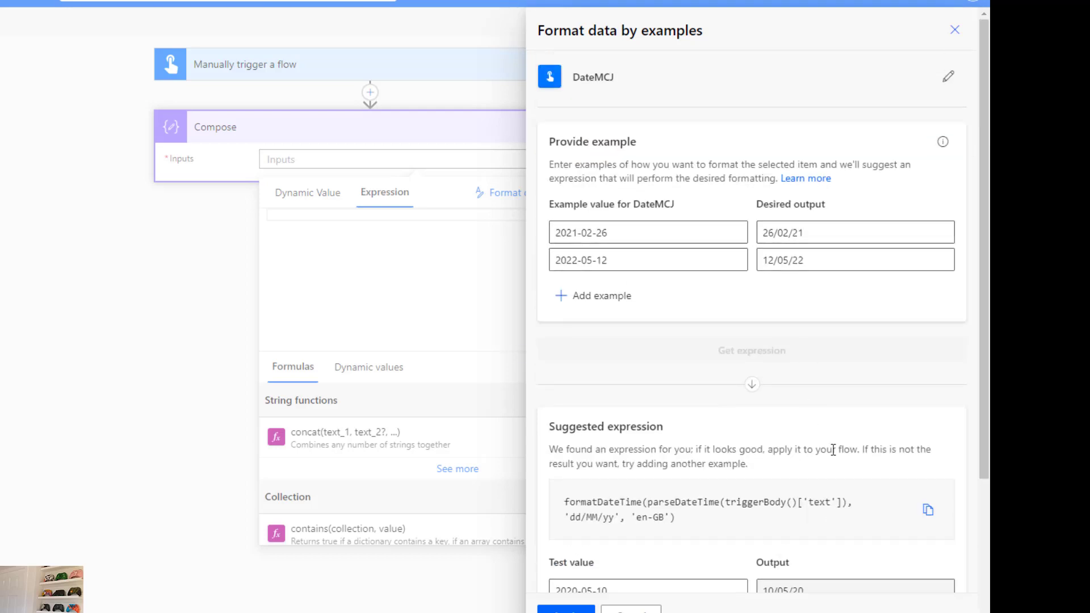
scroll(832, 450, "down", 3)
scroll(877, 523, "up", 3)
scroll(800, 434, "down", 3)
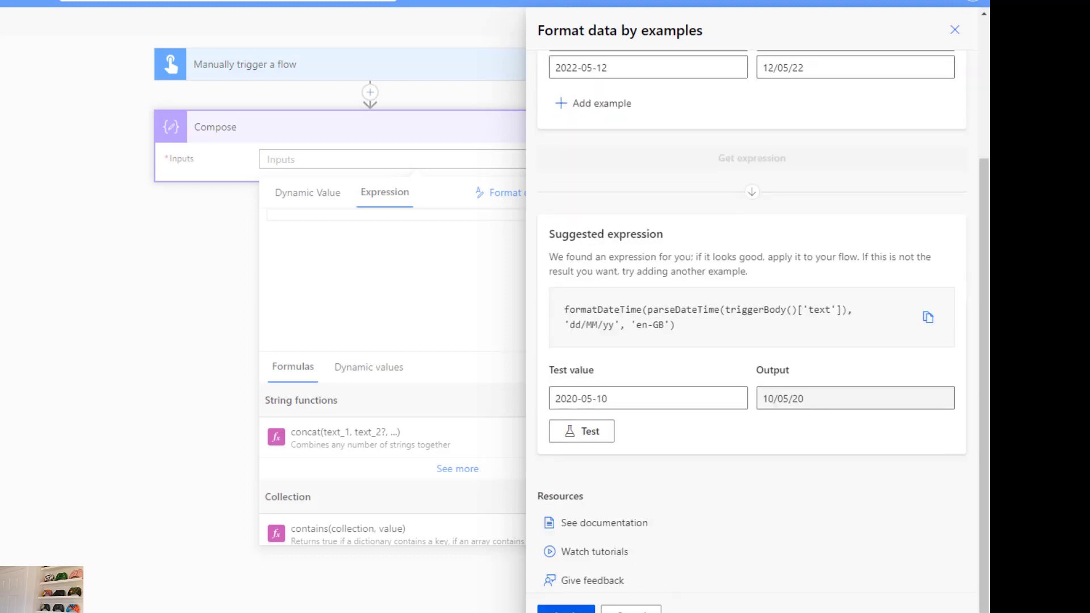
left_click(566, 609)
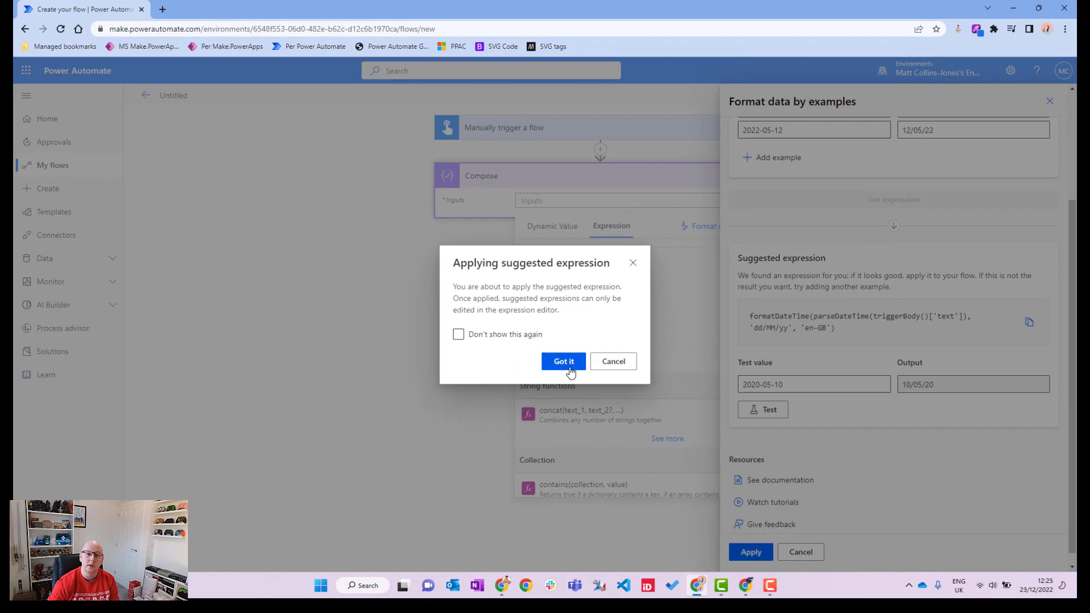
Step: Insert formatDateTime(parseDateTime(triggerBody()['text']), 'dd/MM/yy', 'en-GB') into the Compose Inputs
left_click(563, 362)
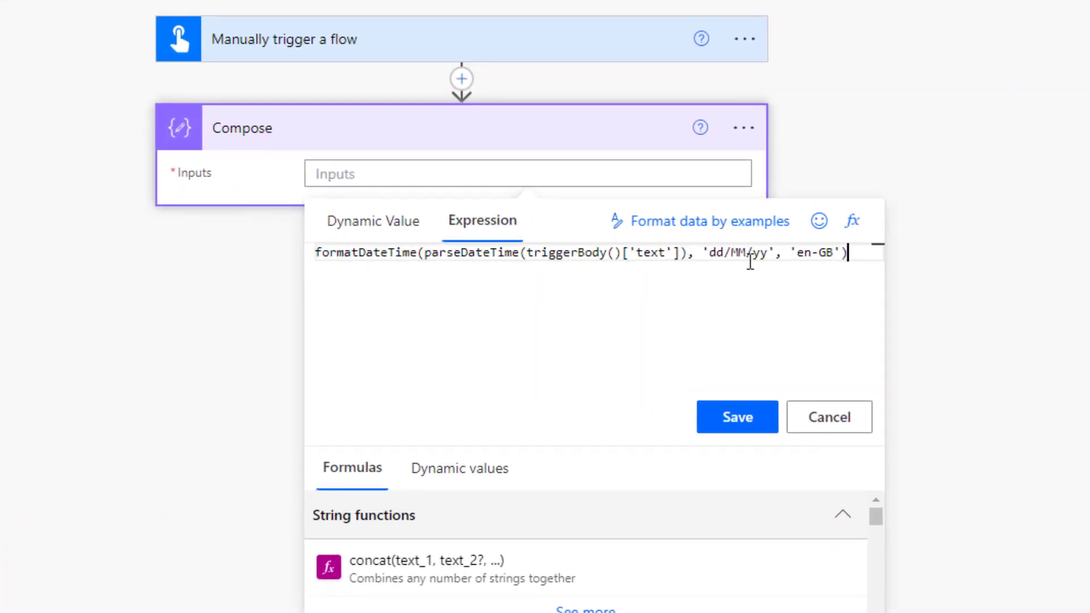
left_click_drag(863, 253, 287, 262)
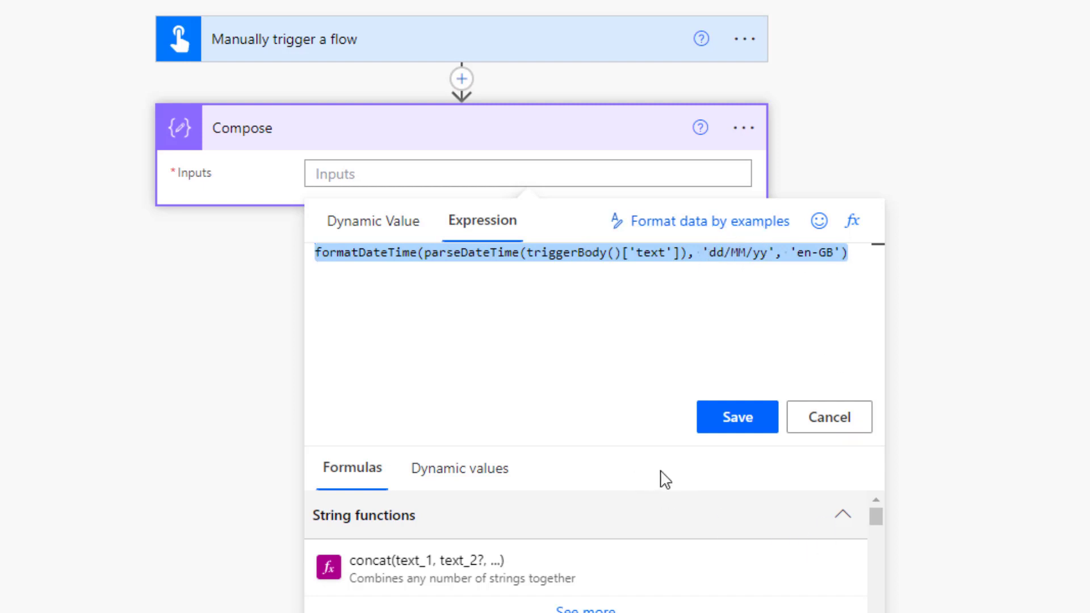
left_click(755, 420)
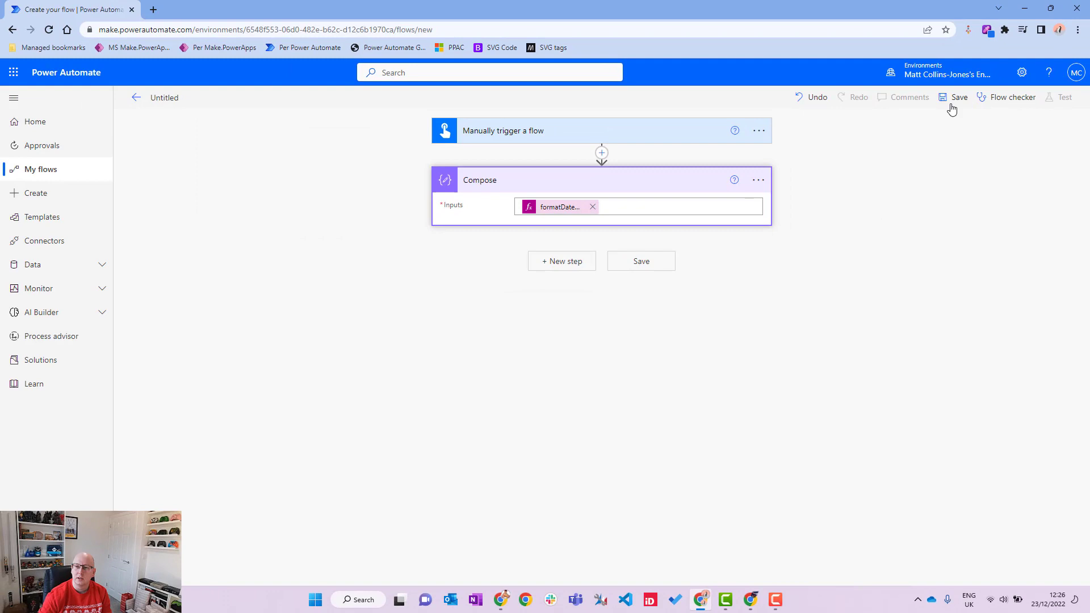
Step: Save the flow and start a manual test run, allowing location access
left_click(955, 100)
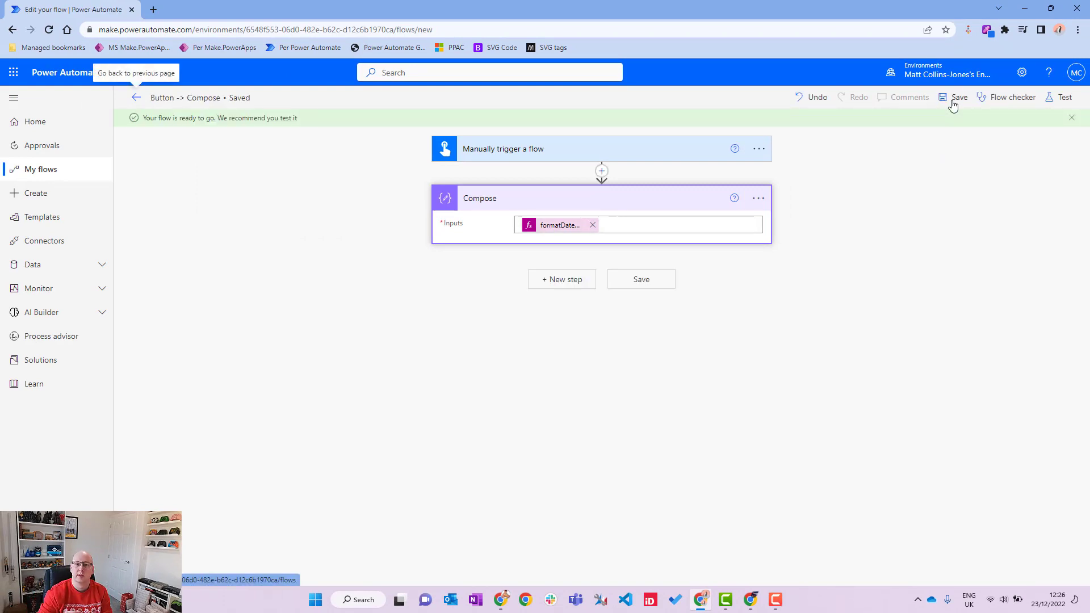
left_click(1052, 98)
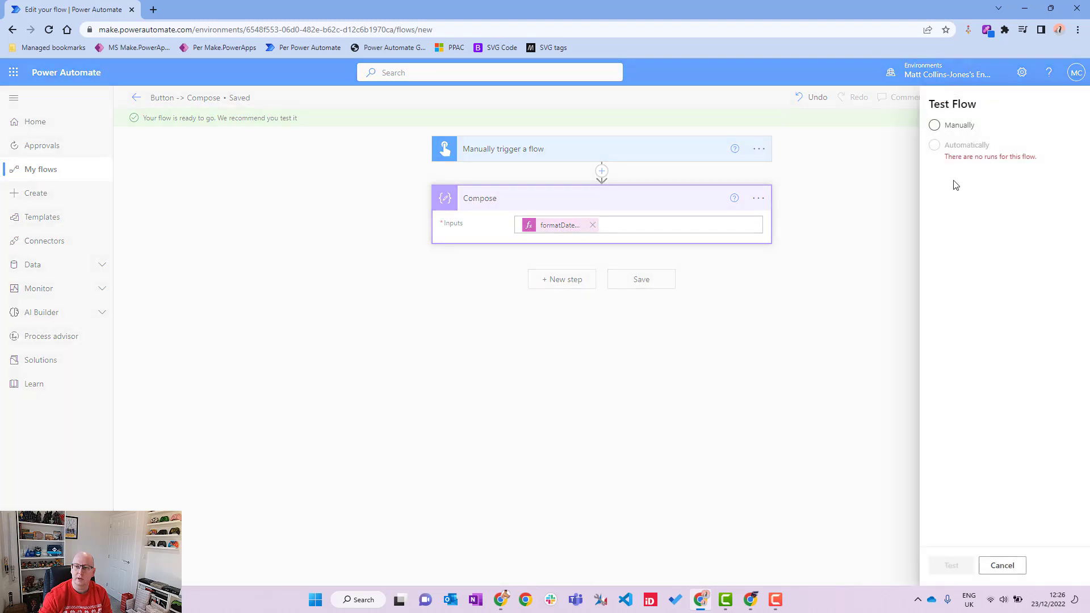
left_click(924, 135)
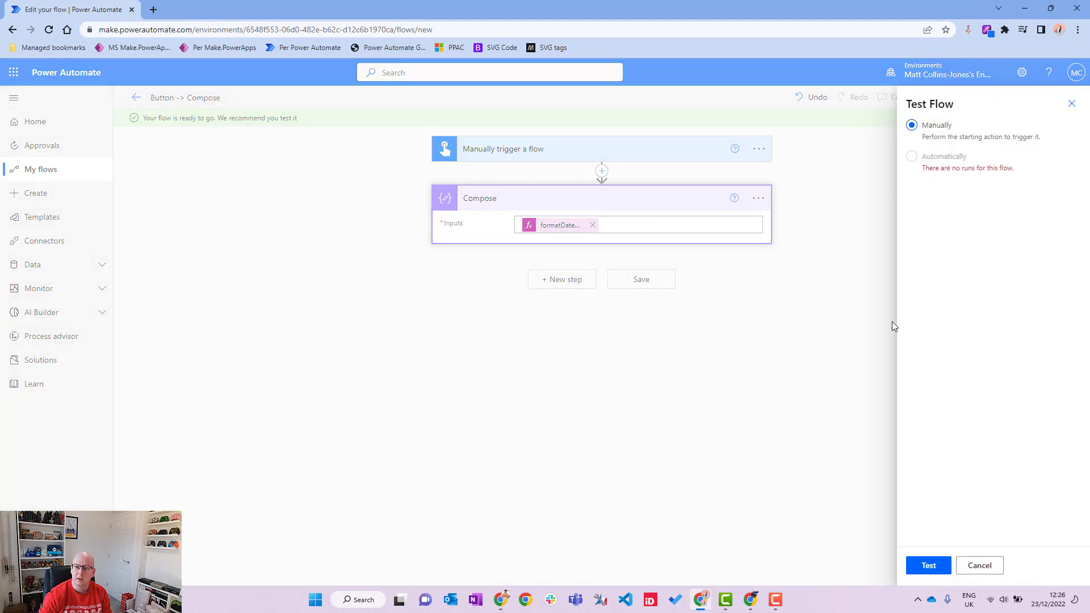
left_click(929, 564)
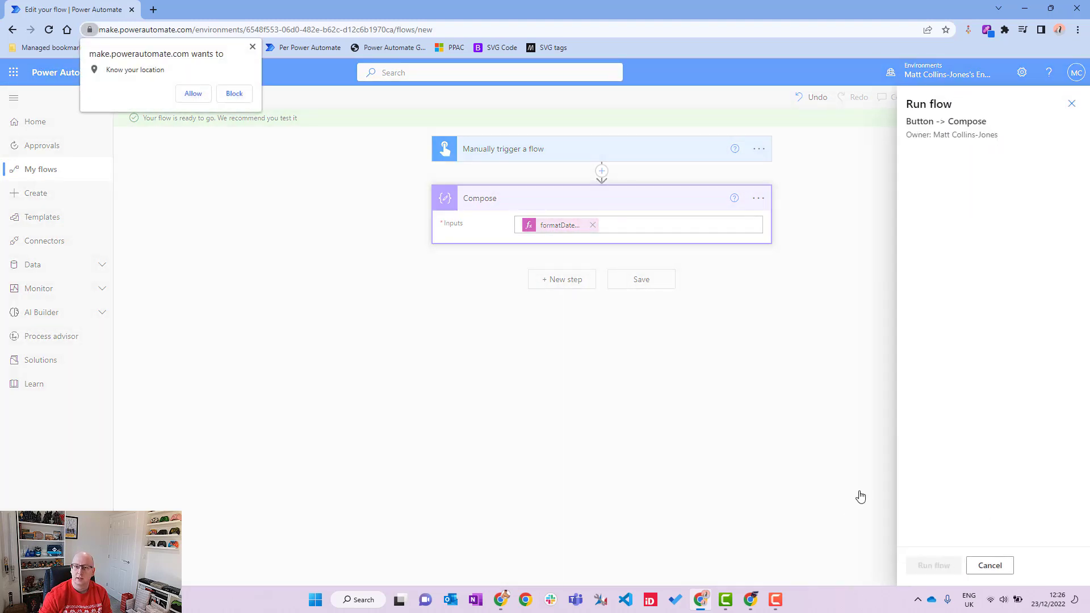
left_click(193, 93)
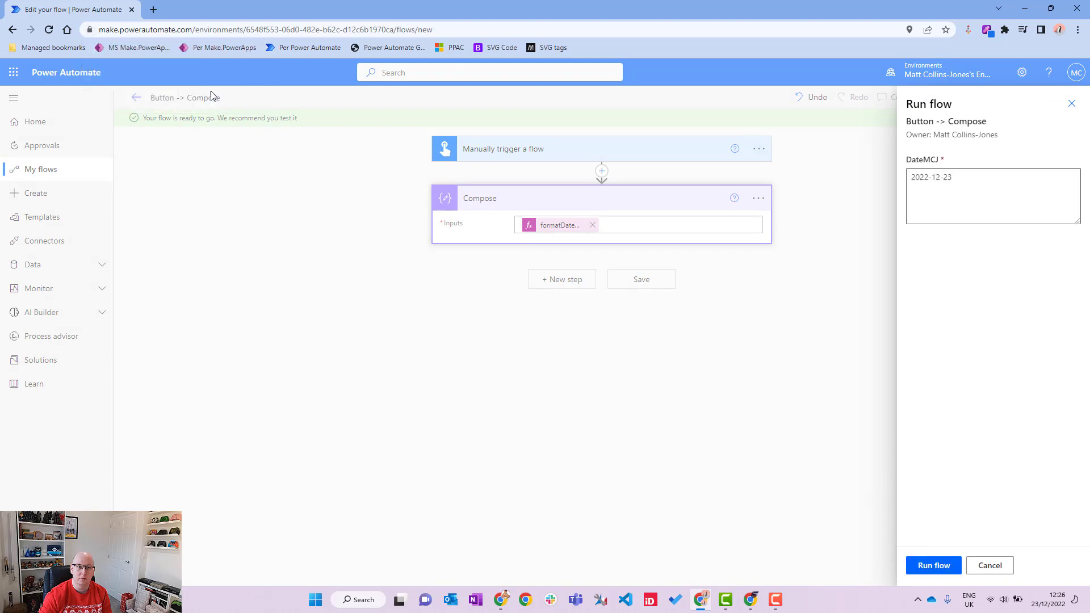
Step: Run the flow with DateMCJ 2022-12-23 and expand Compose to see 23/12/22
left_click(962, 182)
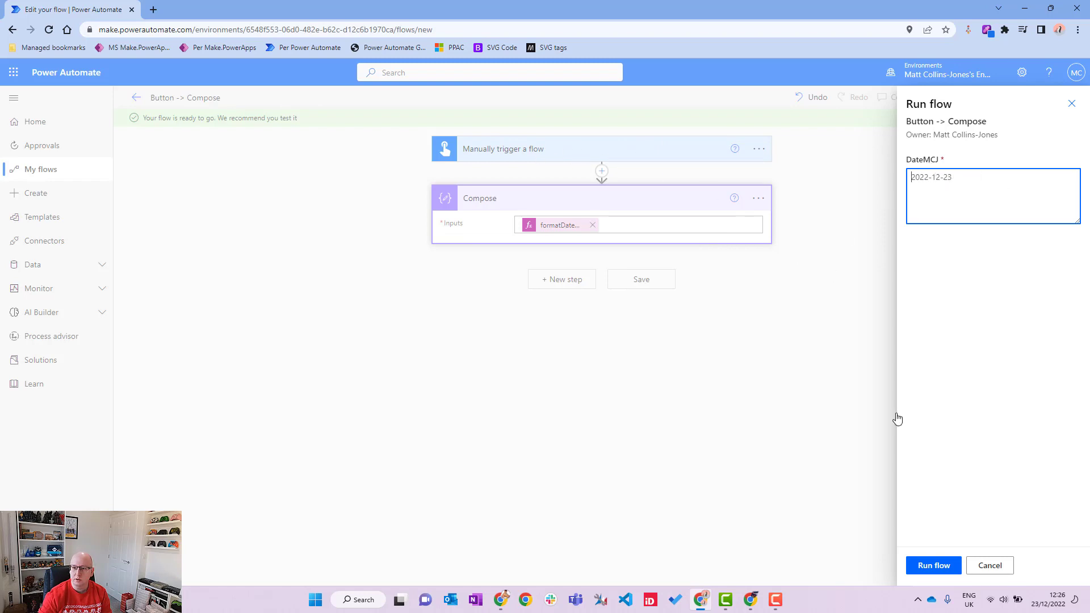
left_click(942, 563)
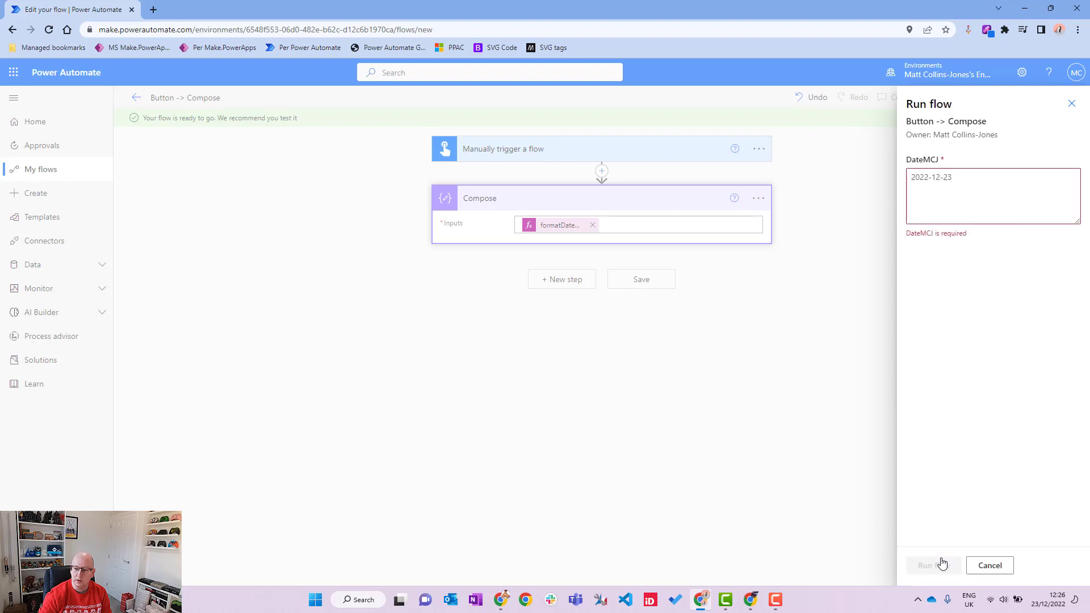
left_click(997, 189)
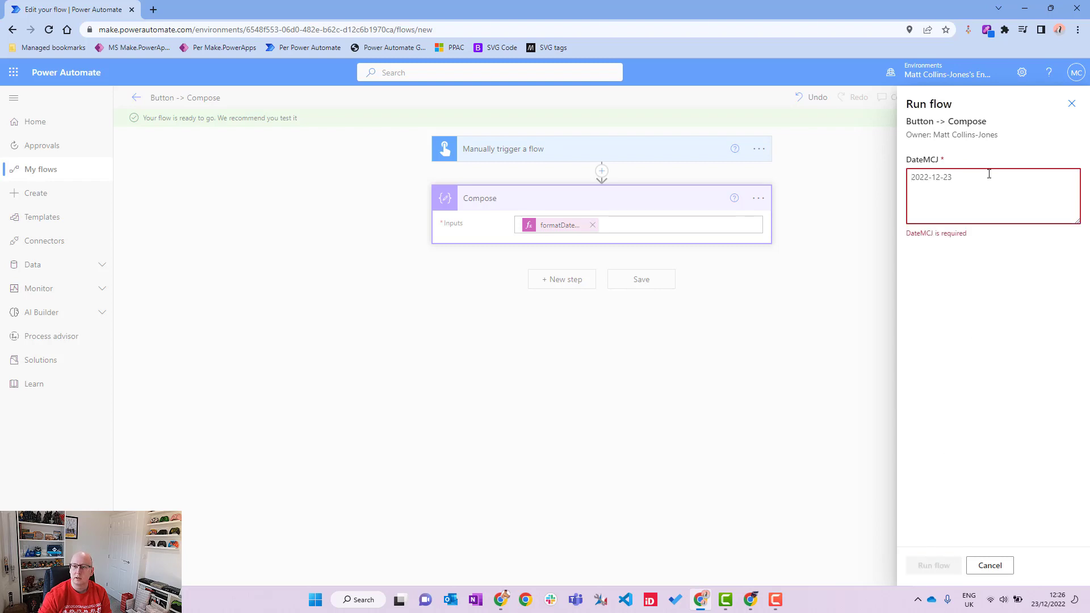
type("2022")
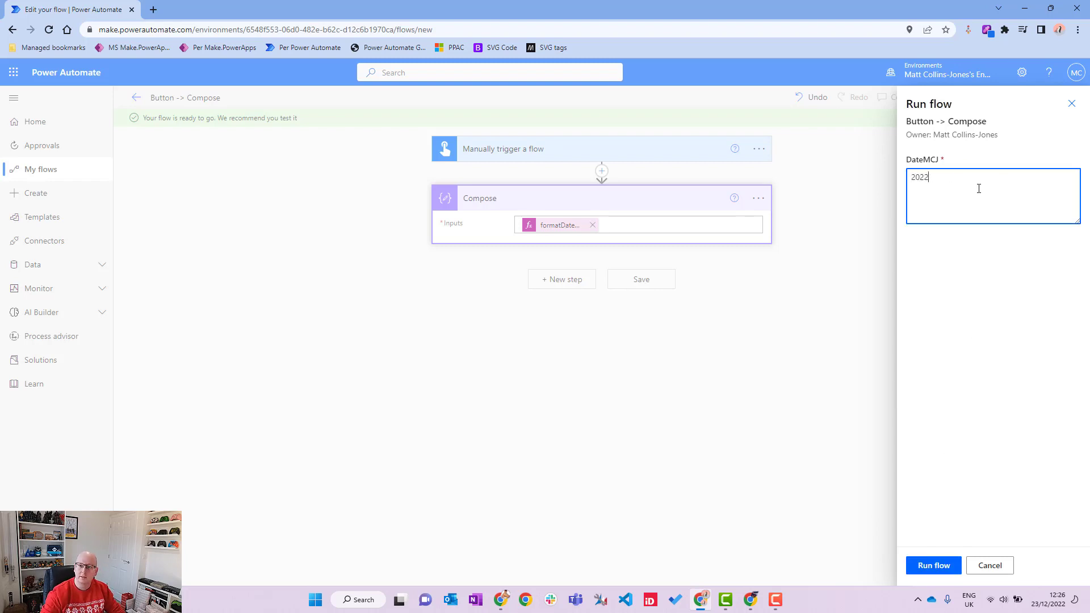
type("-")
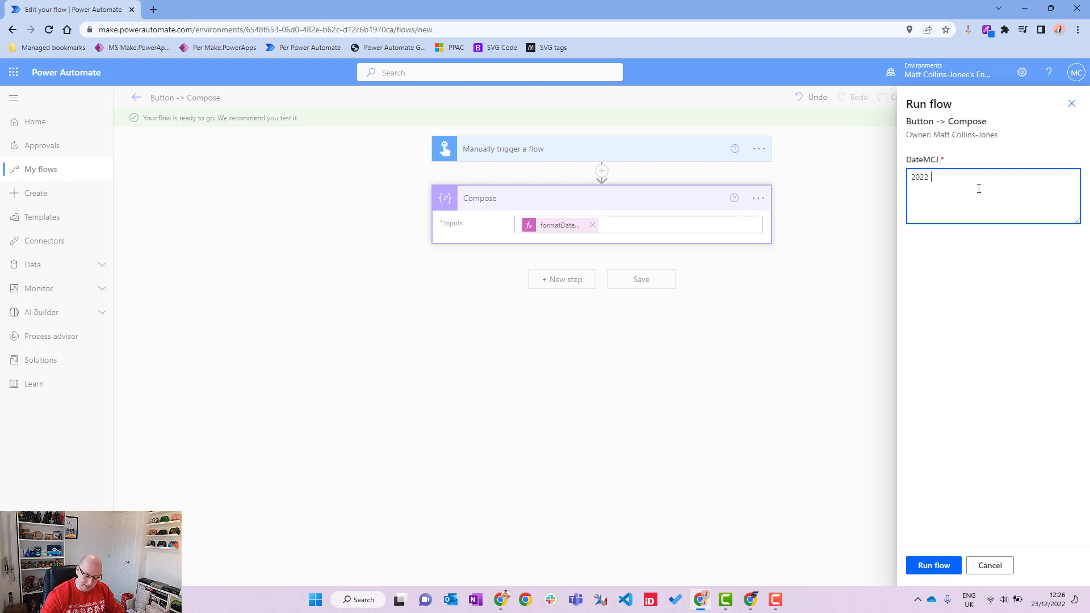
type("12-23")
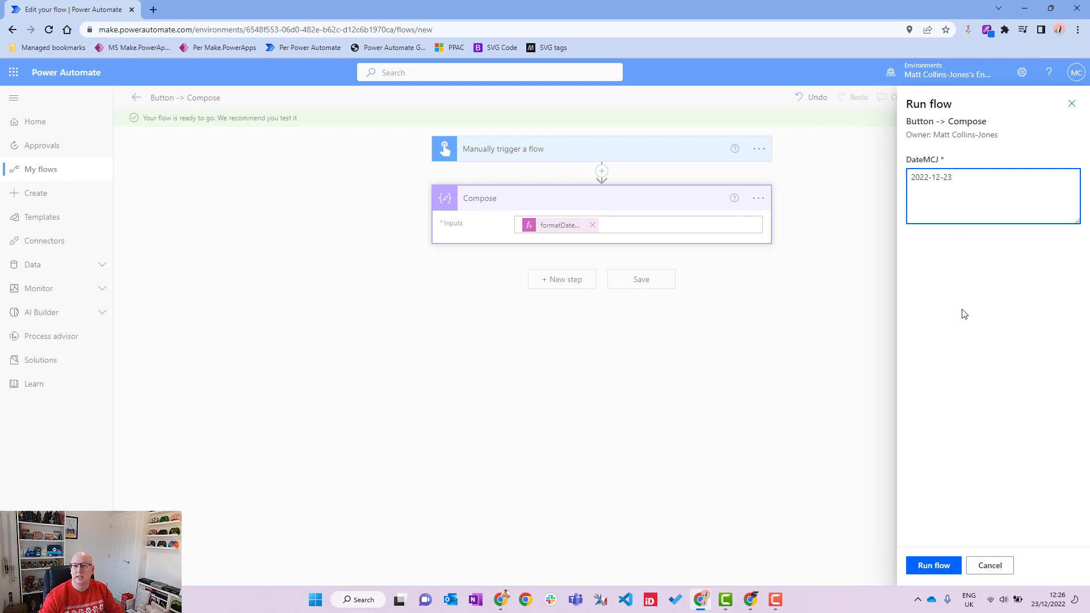
left_click(937, 566)
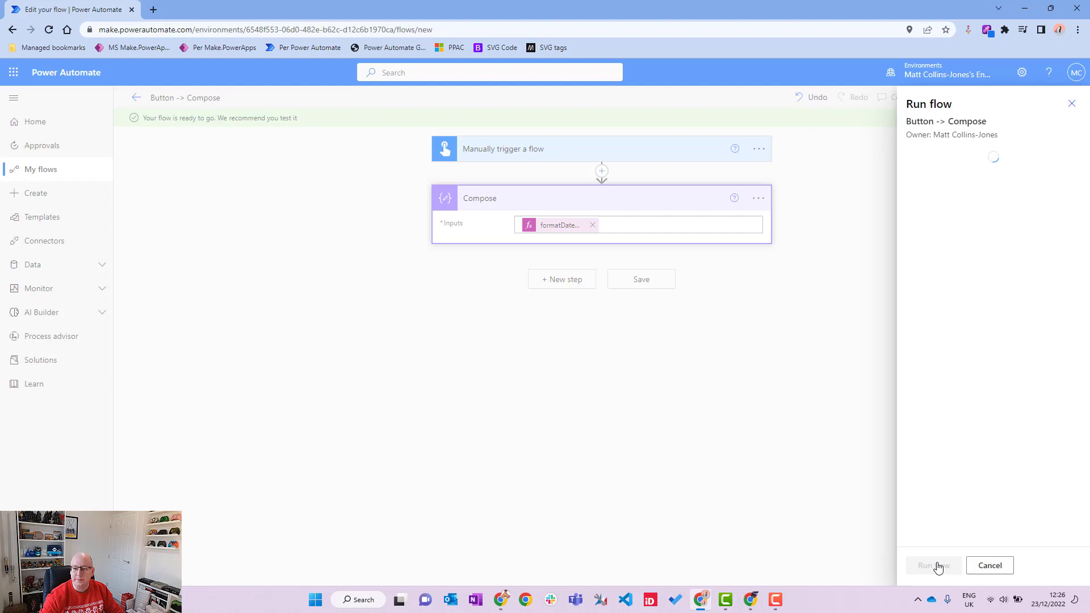
left_click(929, 565)
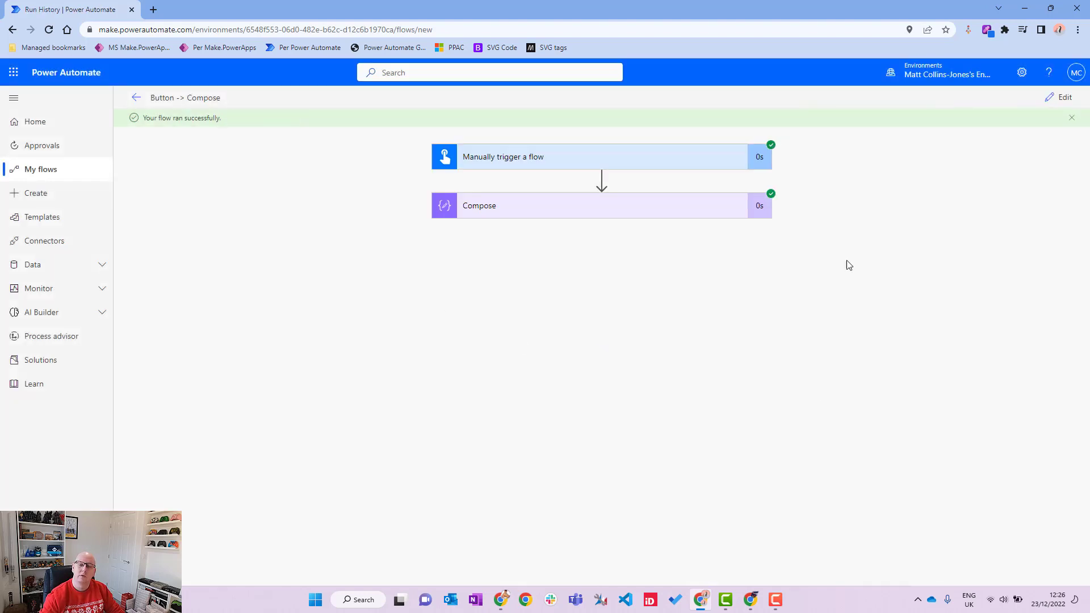
left_click(606, 215)
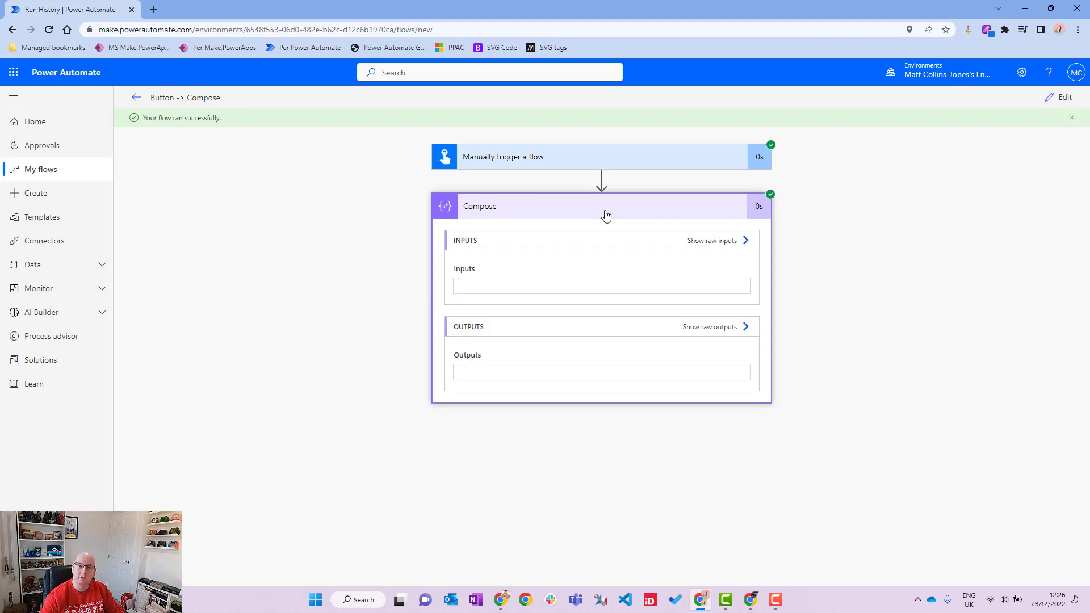